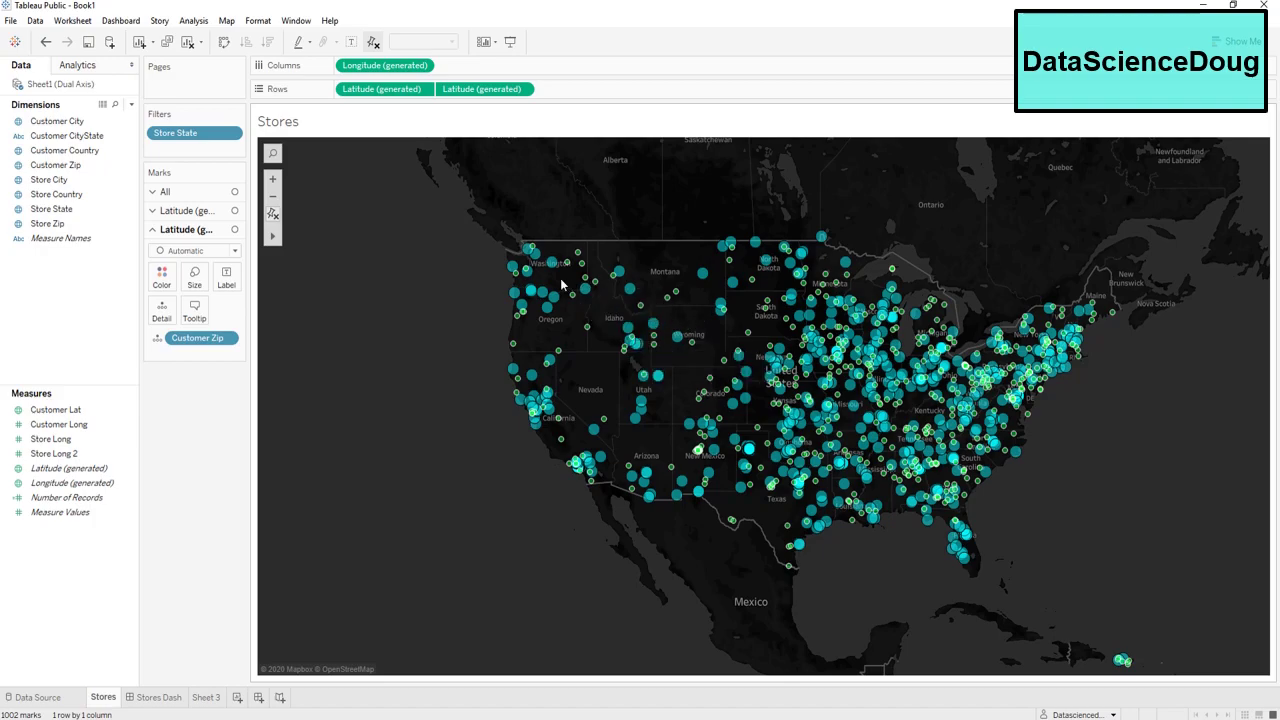
Show the data source preview grid with the Dual Axis customer and store columns.
click(36, 697)
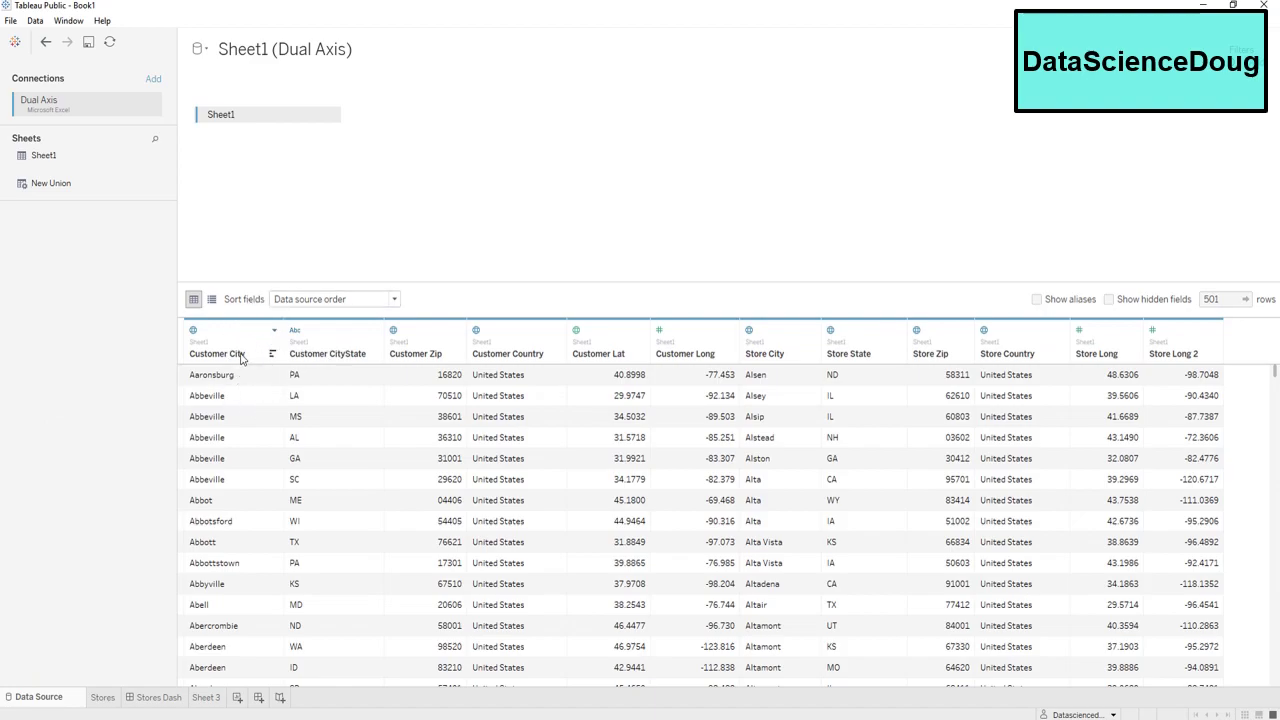
click(240, 352)
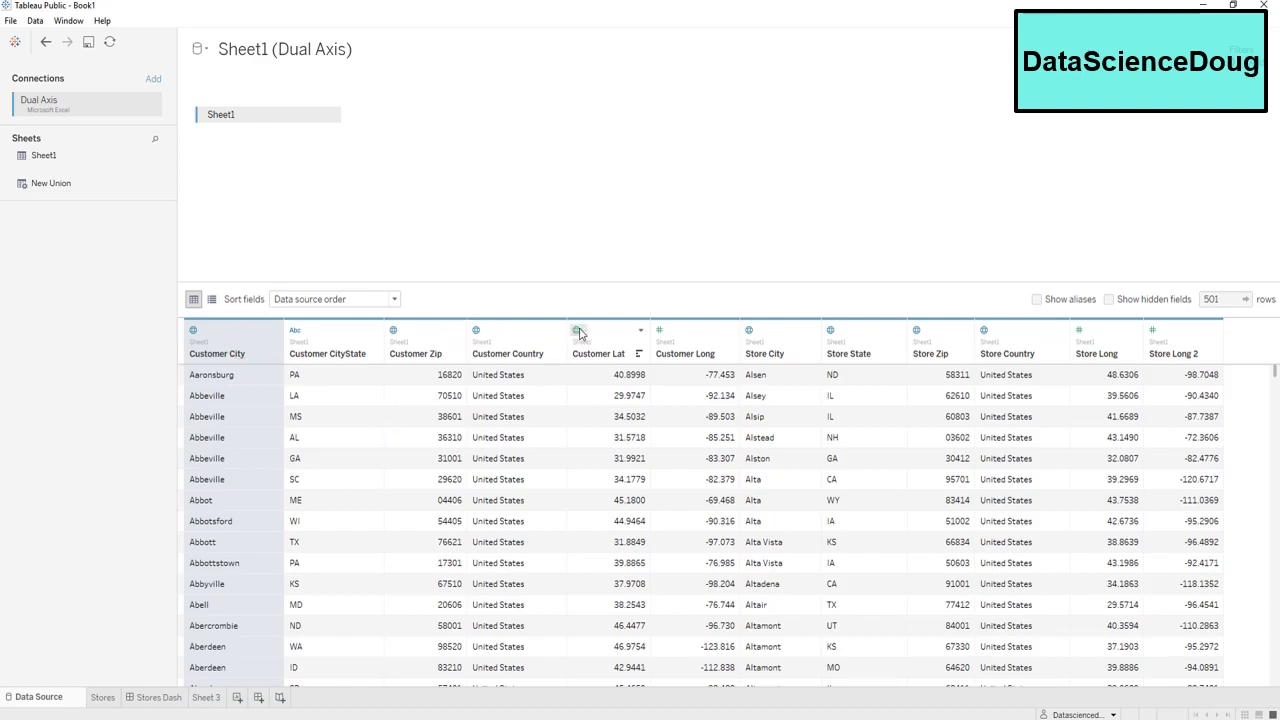
shift+click(669, 345)
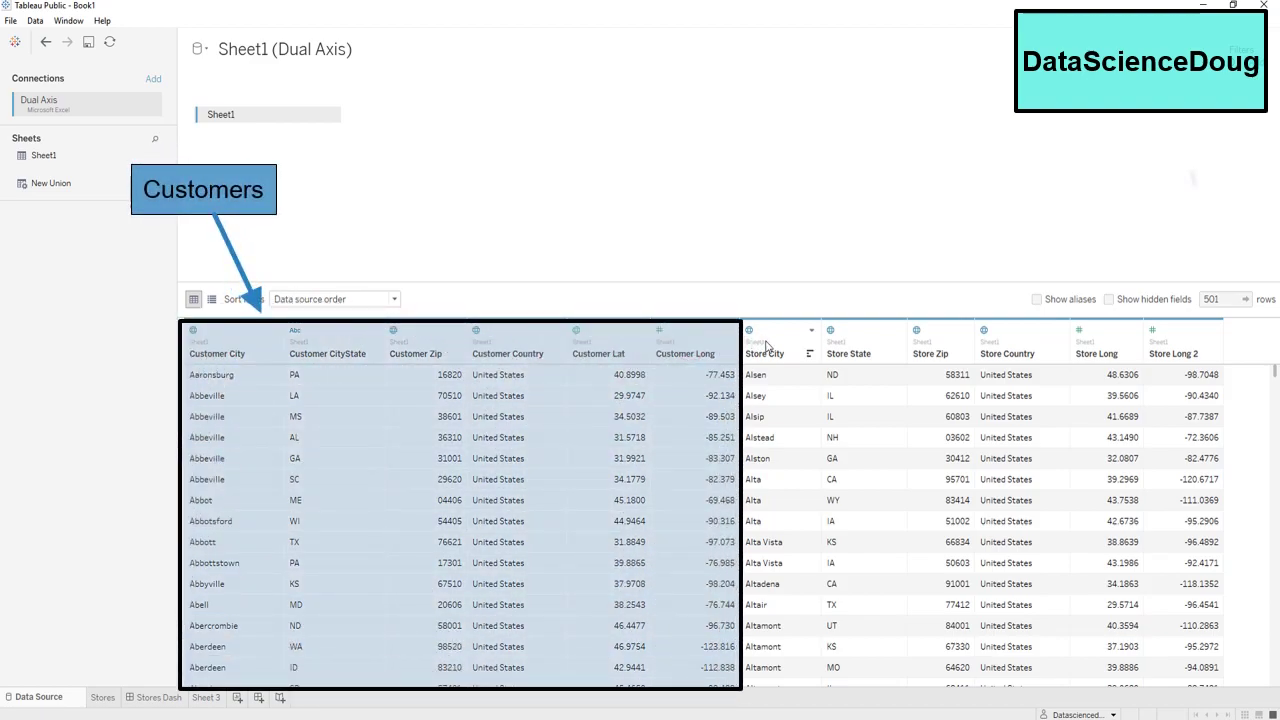
click(767, 345)
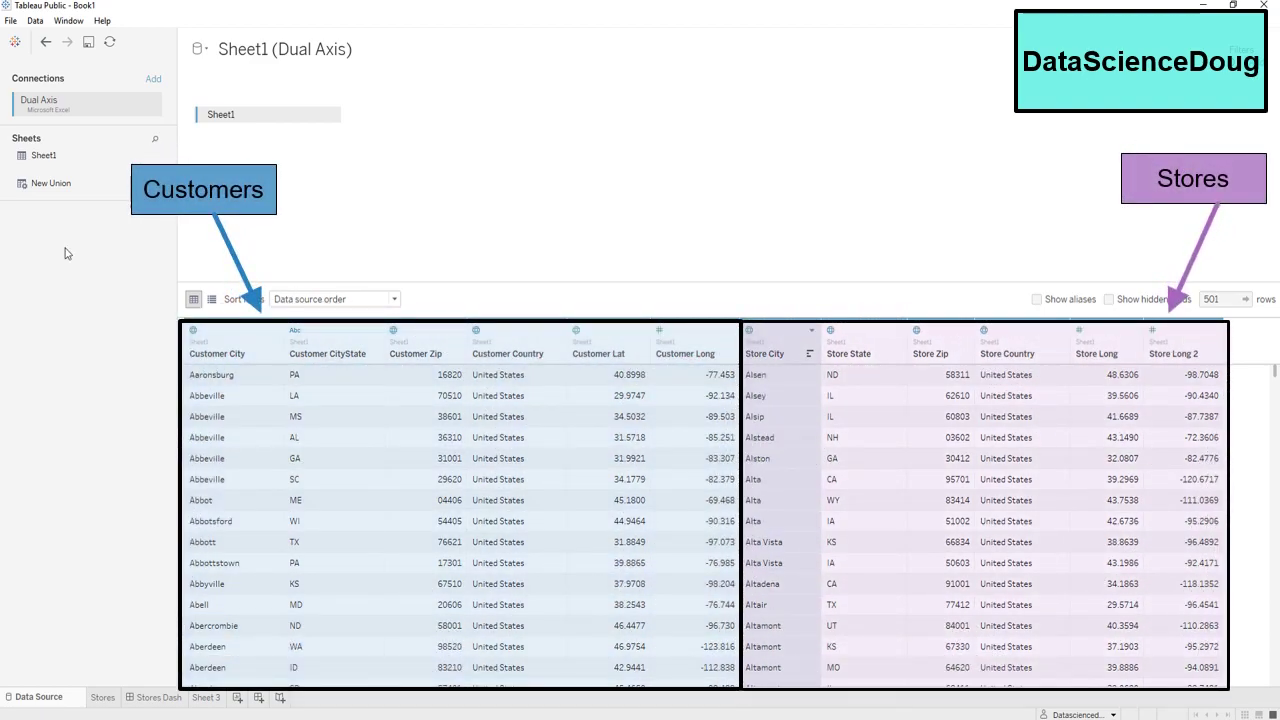
shift+click(1160, 342)
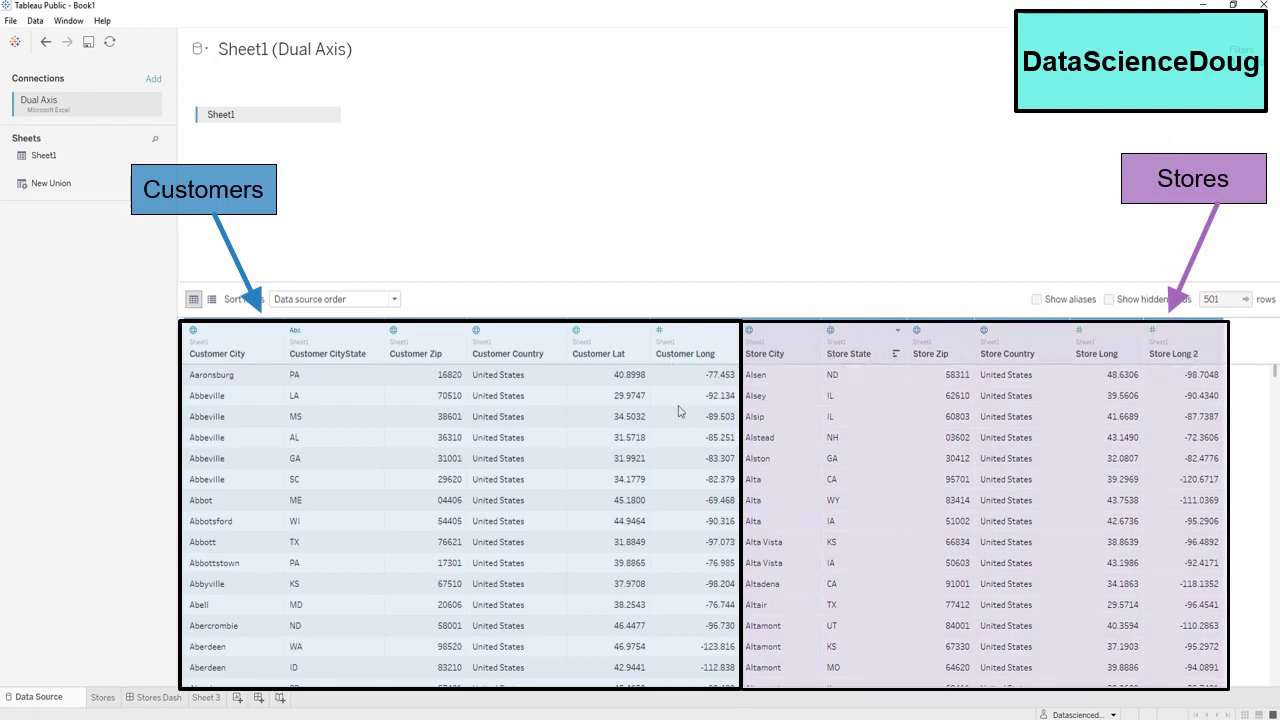
click(694, 459)
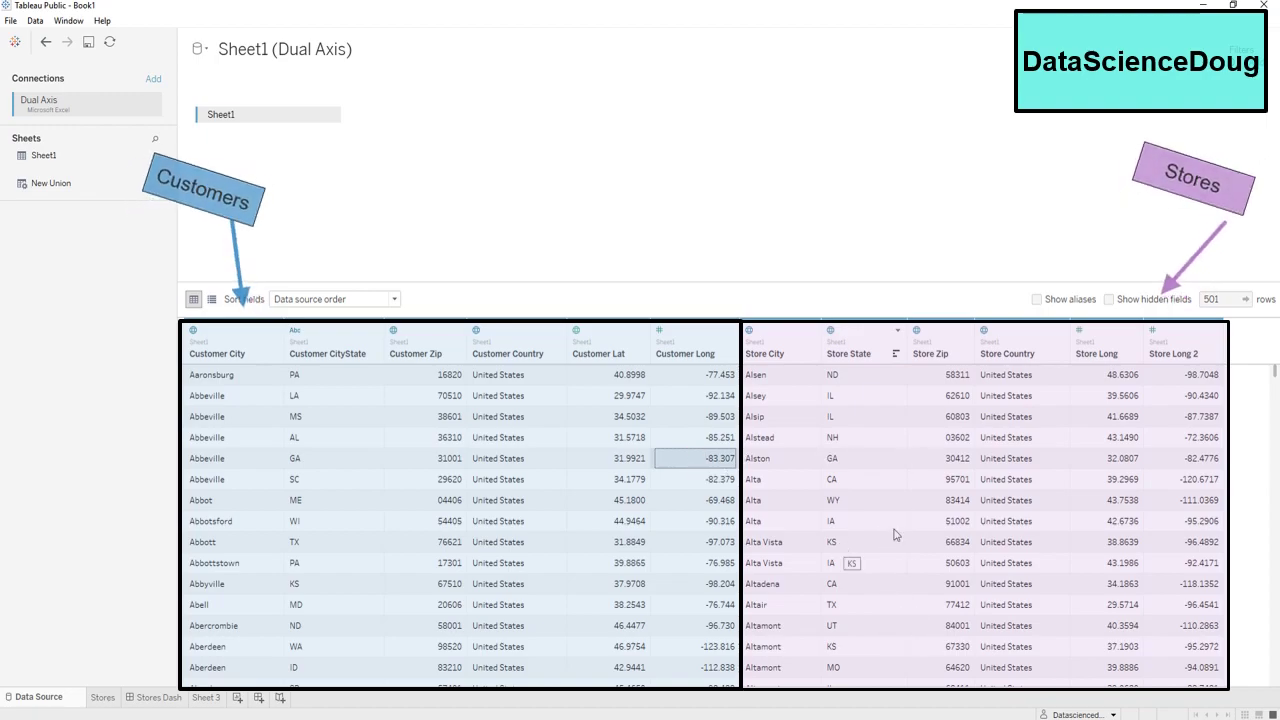
Create Sheet 4 and map Store Zip as points; Customer Zip is added briefly, then removed.
click(213, 699)
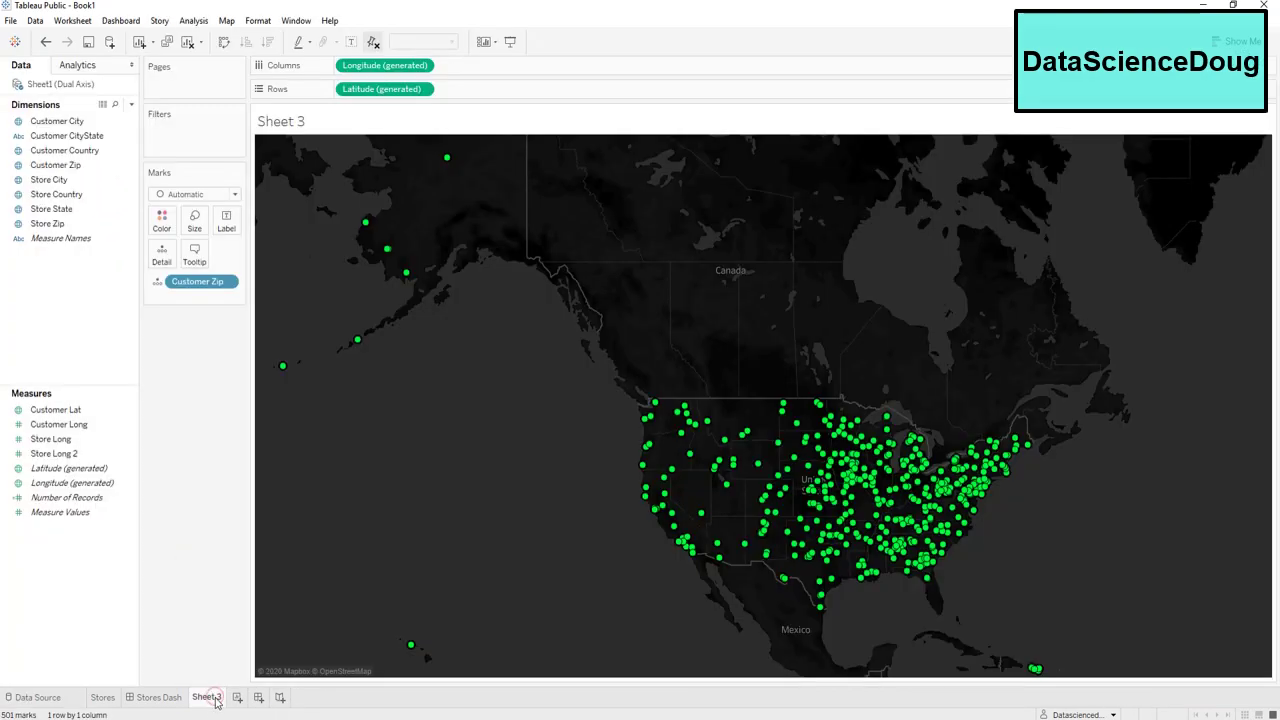
click(236, 698)
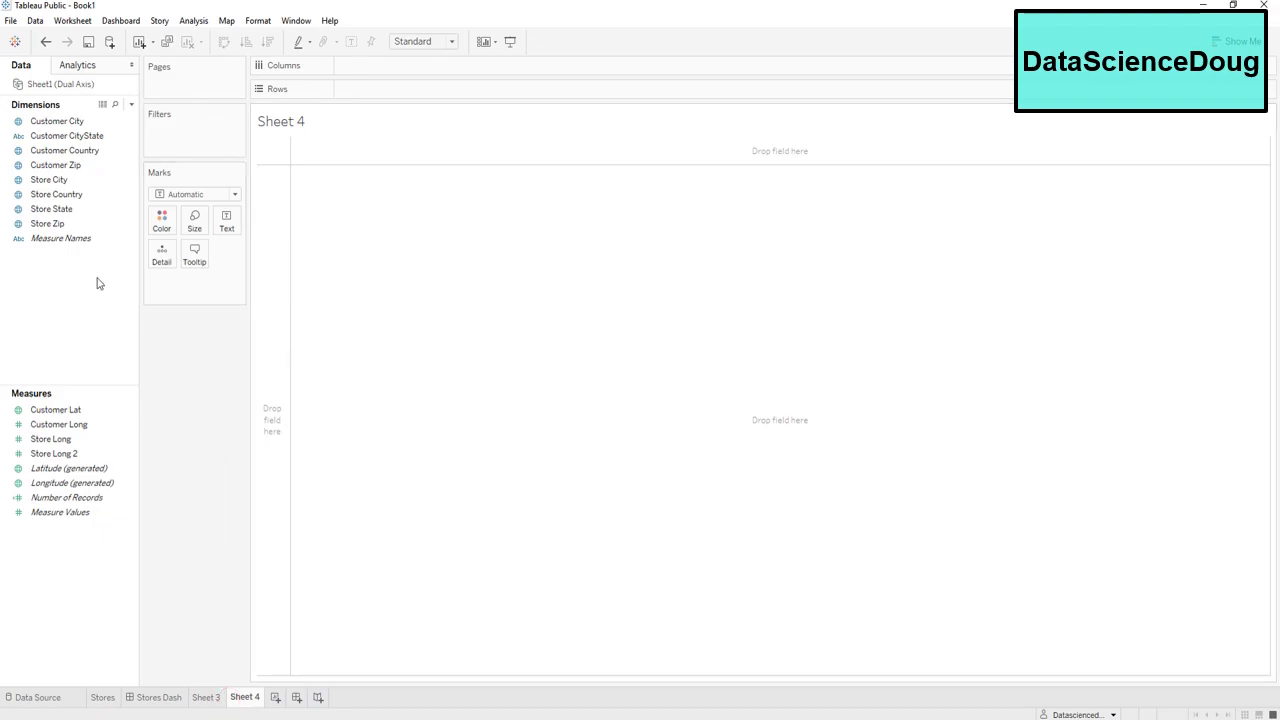
click(54, 224)
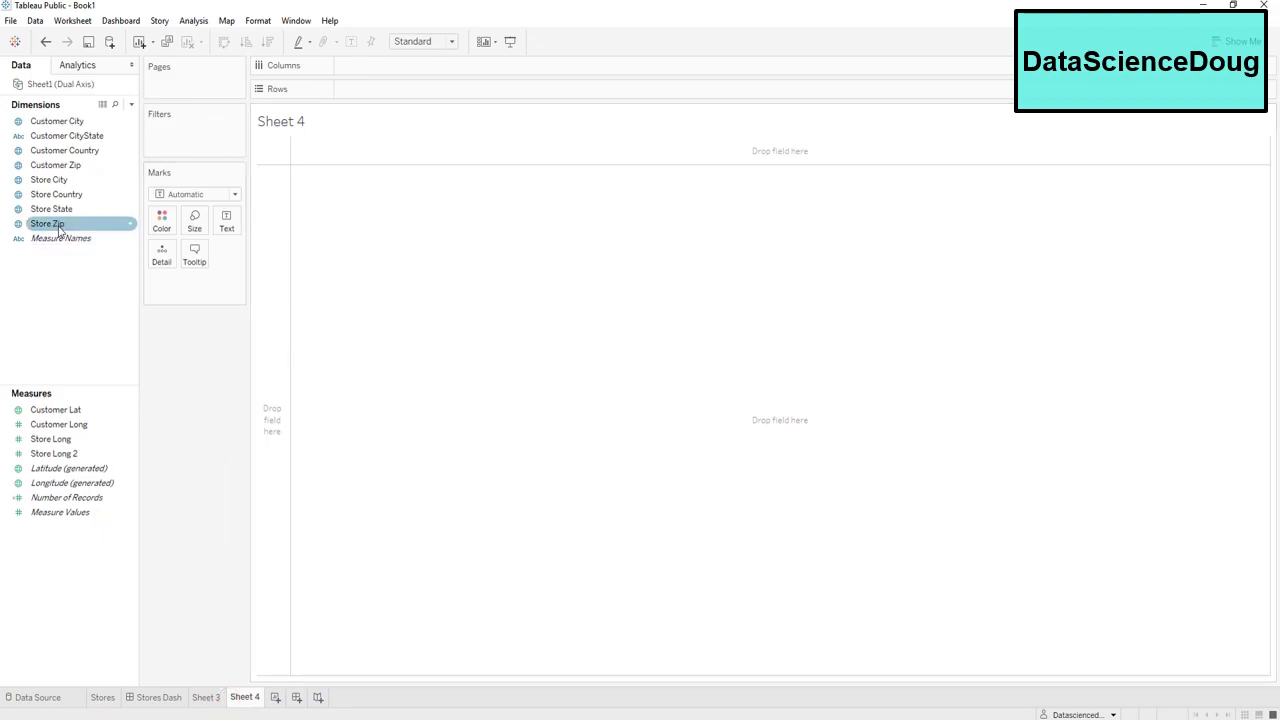
drag(50, 228, 195, 285)
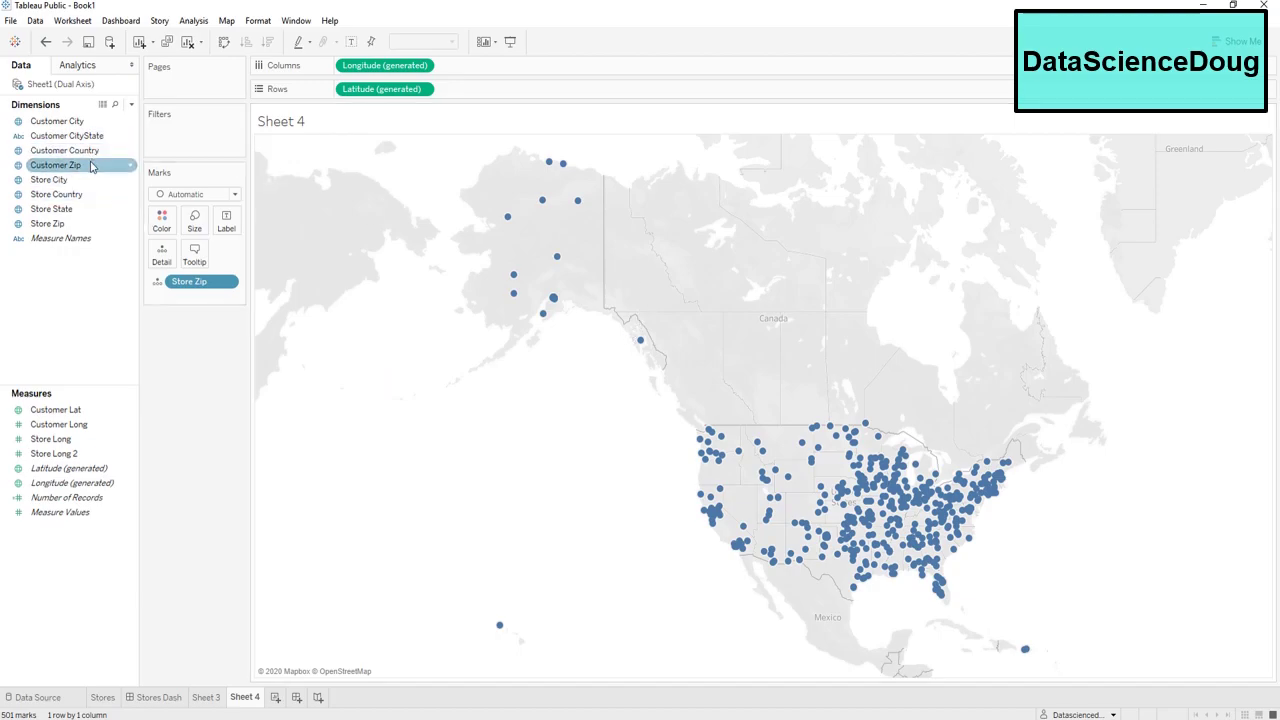
drag(91, 166, 215, 300)
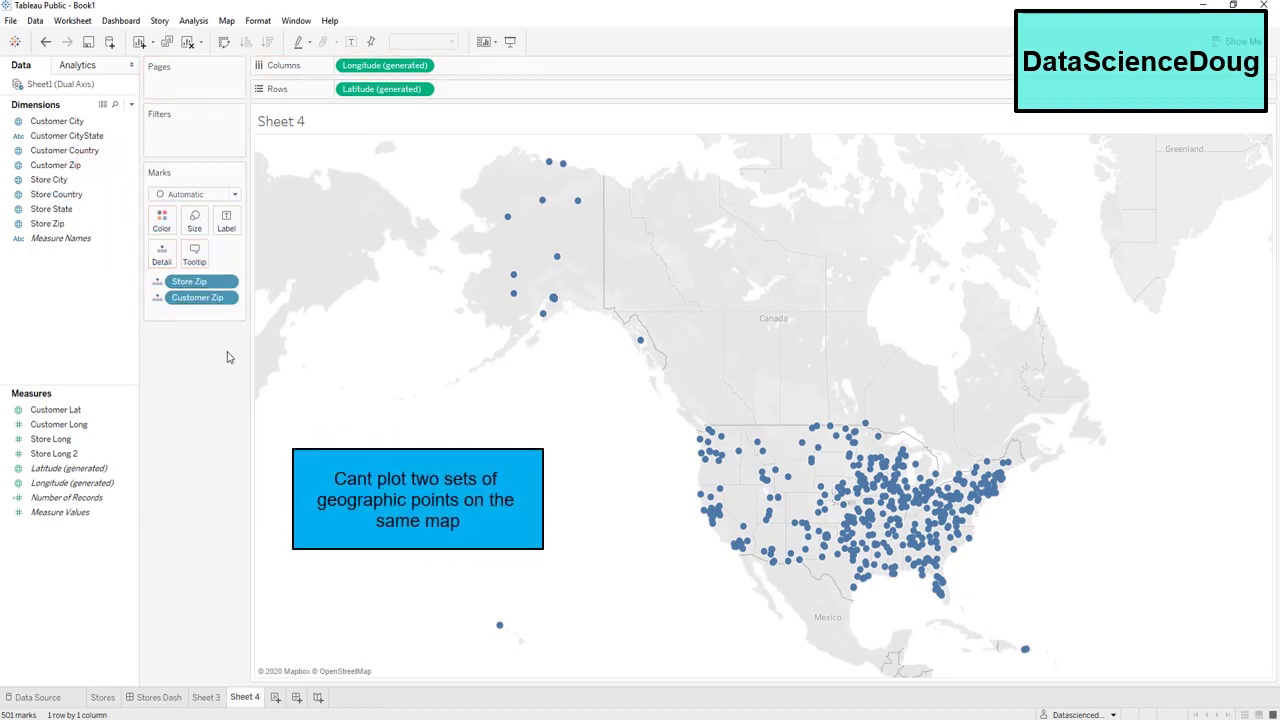
drag(205, 303, 71, 289)
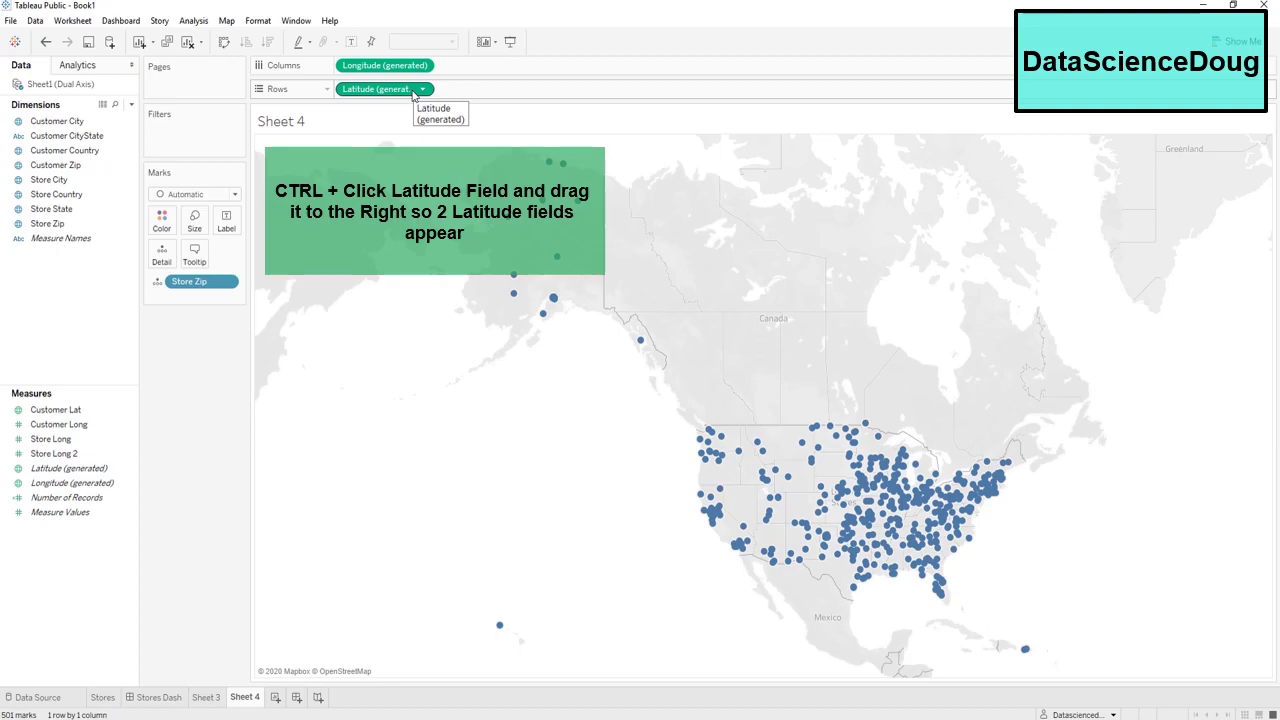
Duplicate Latitude on Rows and combine both copies into a dual-axis map.
drag(413, 94, 517, 95)
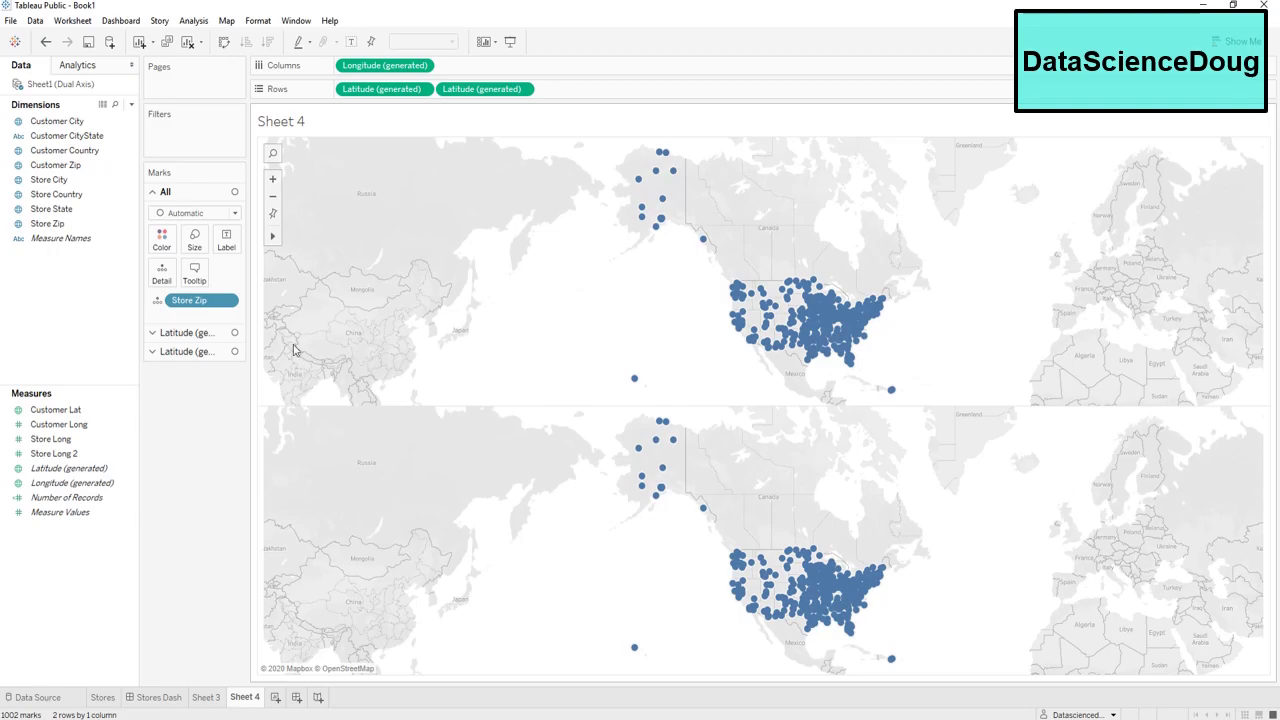
right_click(520, 96)
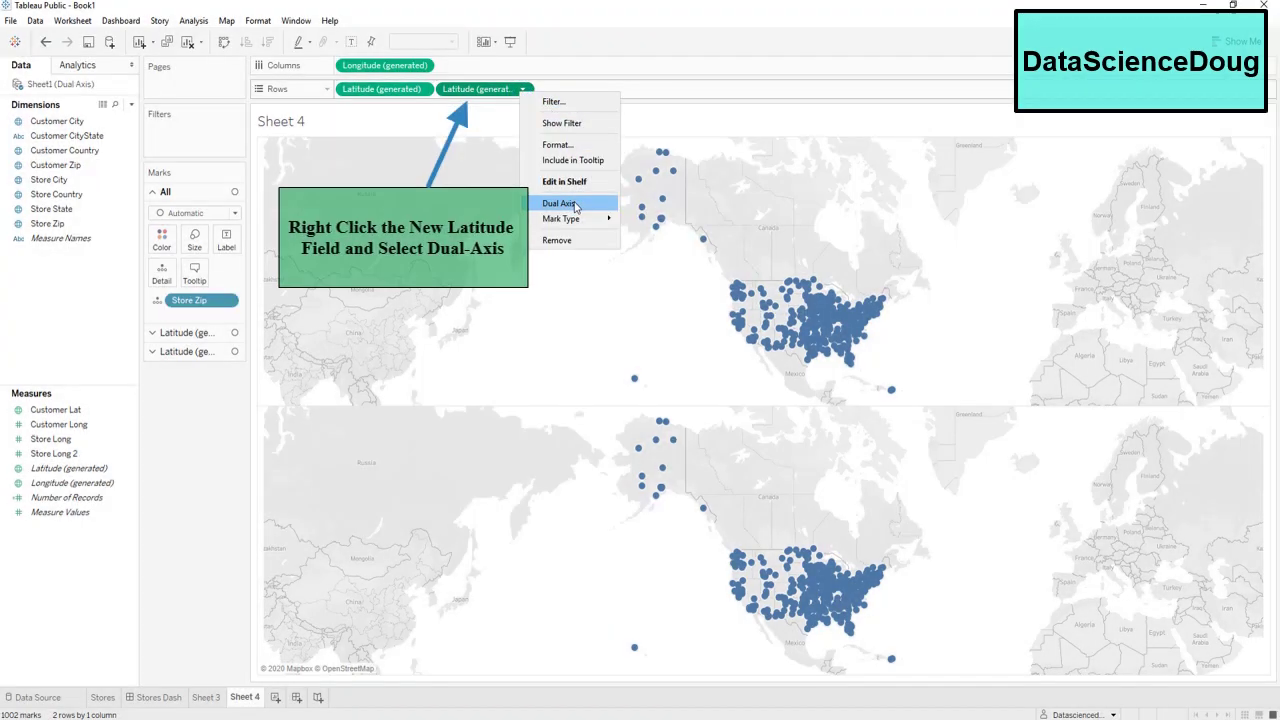
click(576, 205)
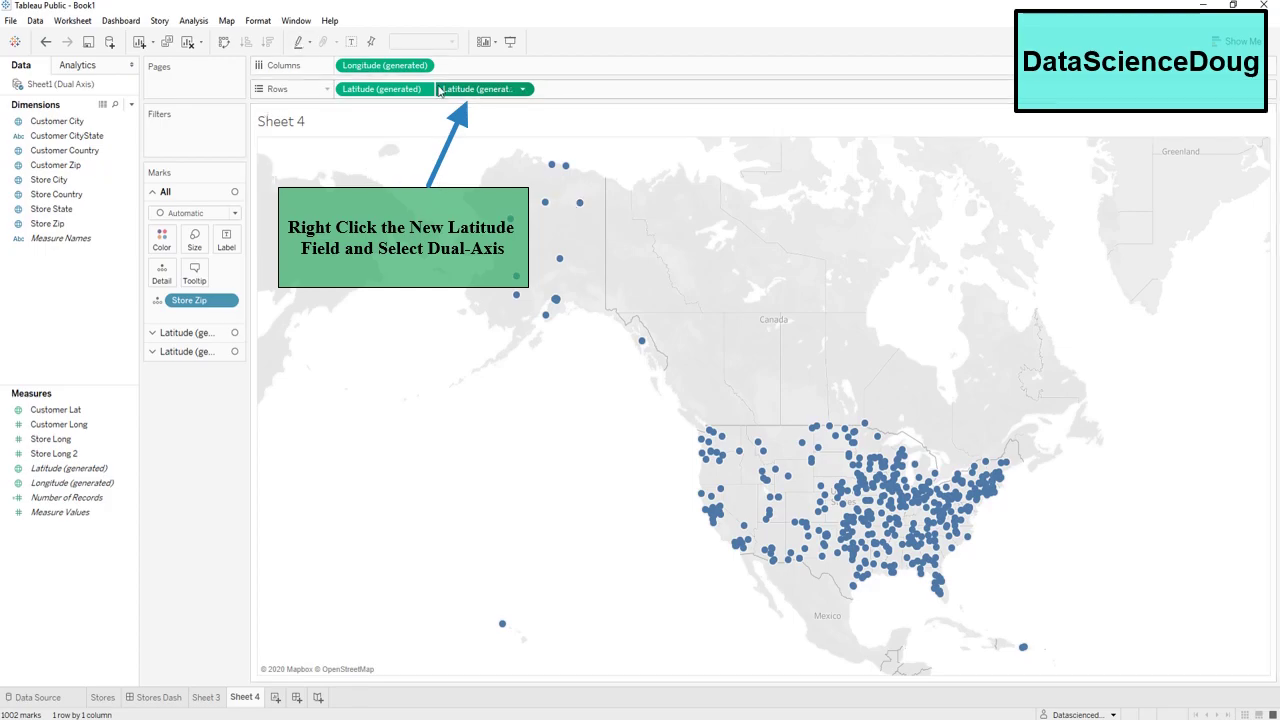
click(203, 352)
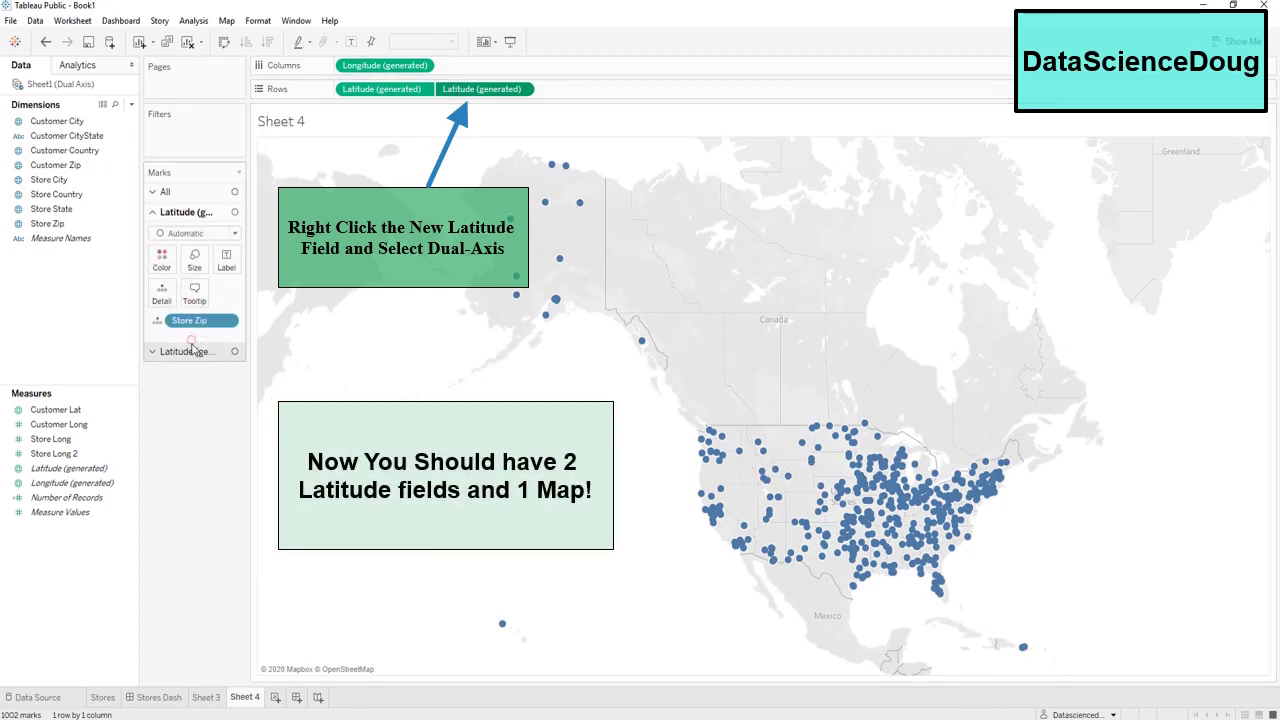
click(185, 211)
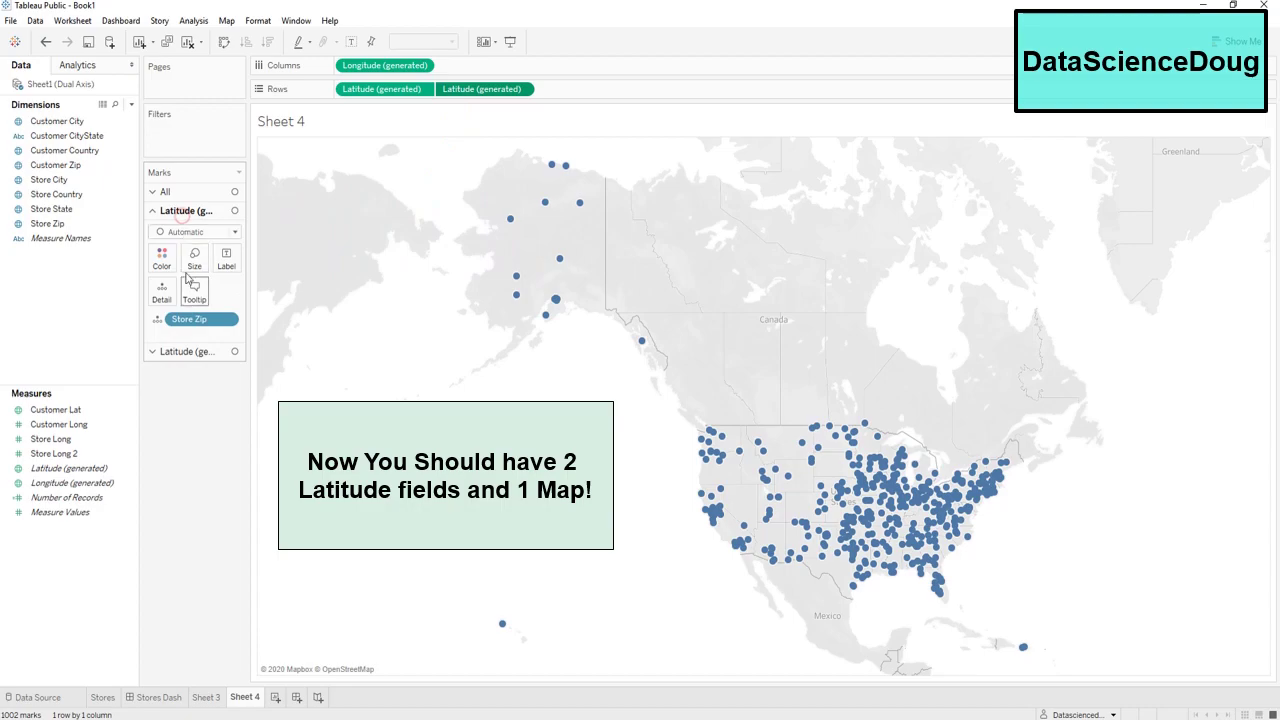
click(185, 351)
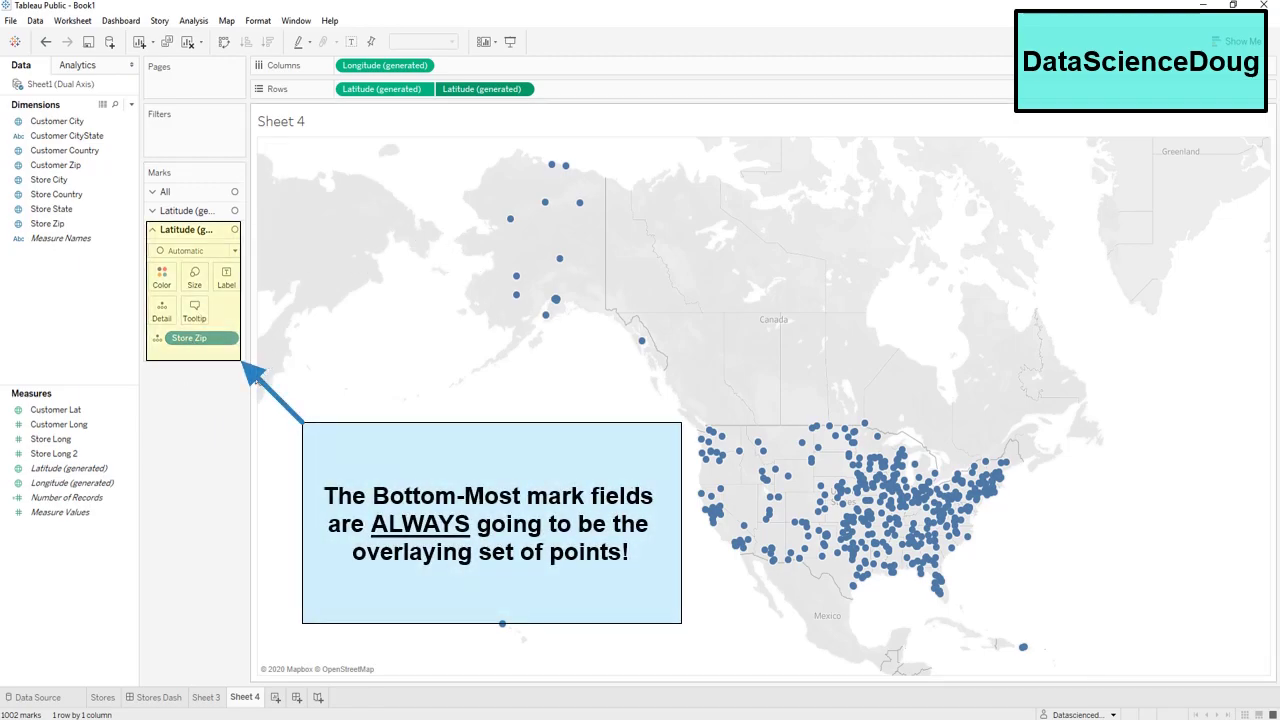
Add Customer Zip to the second Latitude layer and colour those points bright green.
click(88, 181)
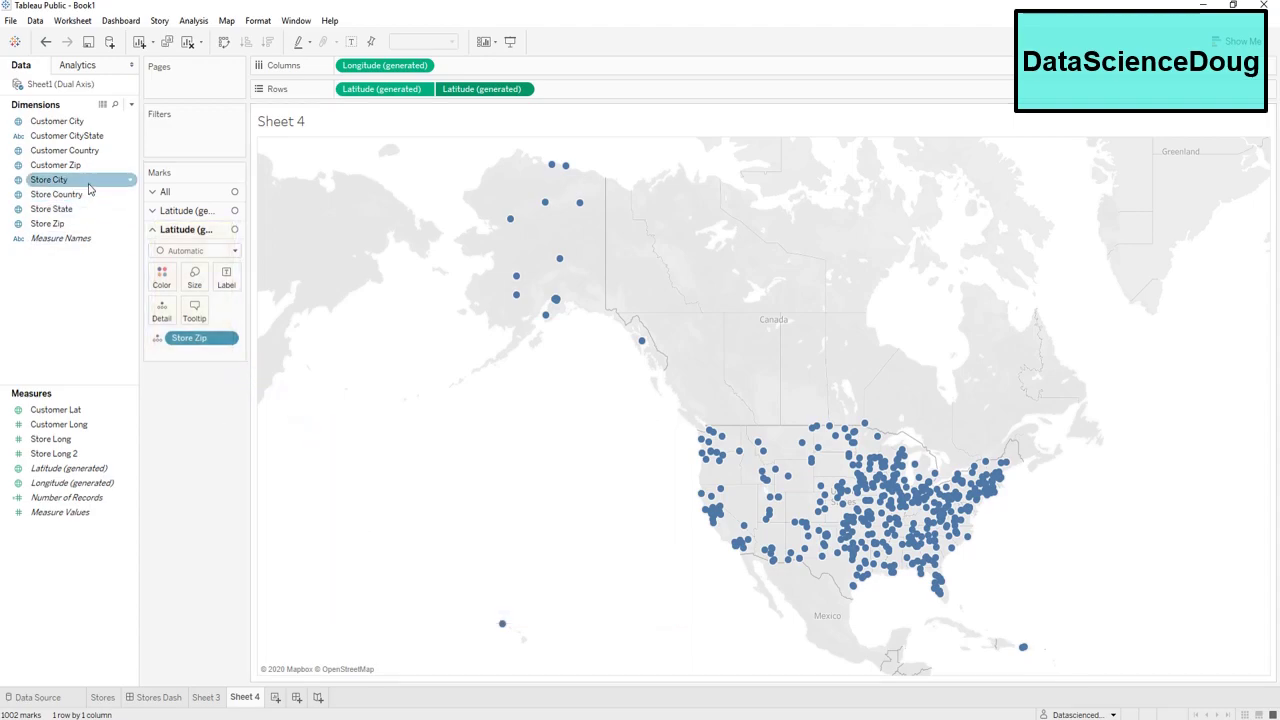
click(86, 172)
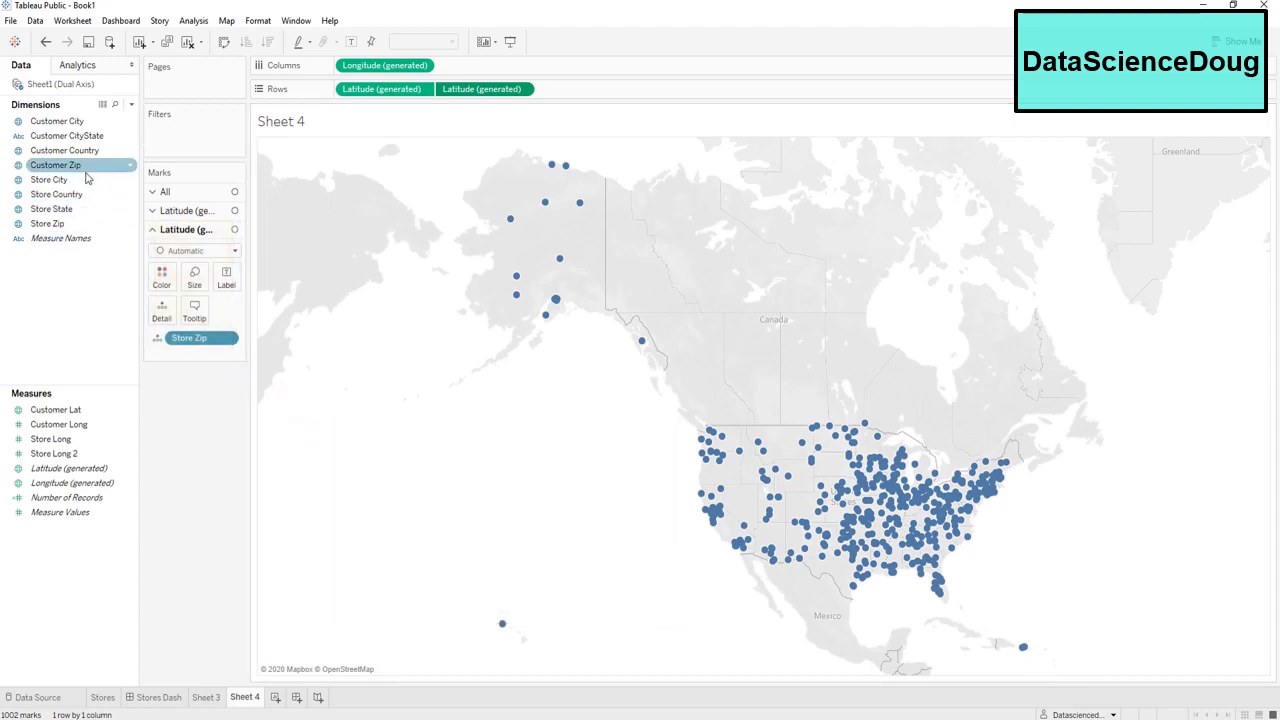
drag(75, 172, 203, 340)
click(168, 282)
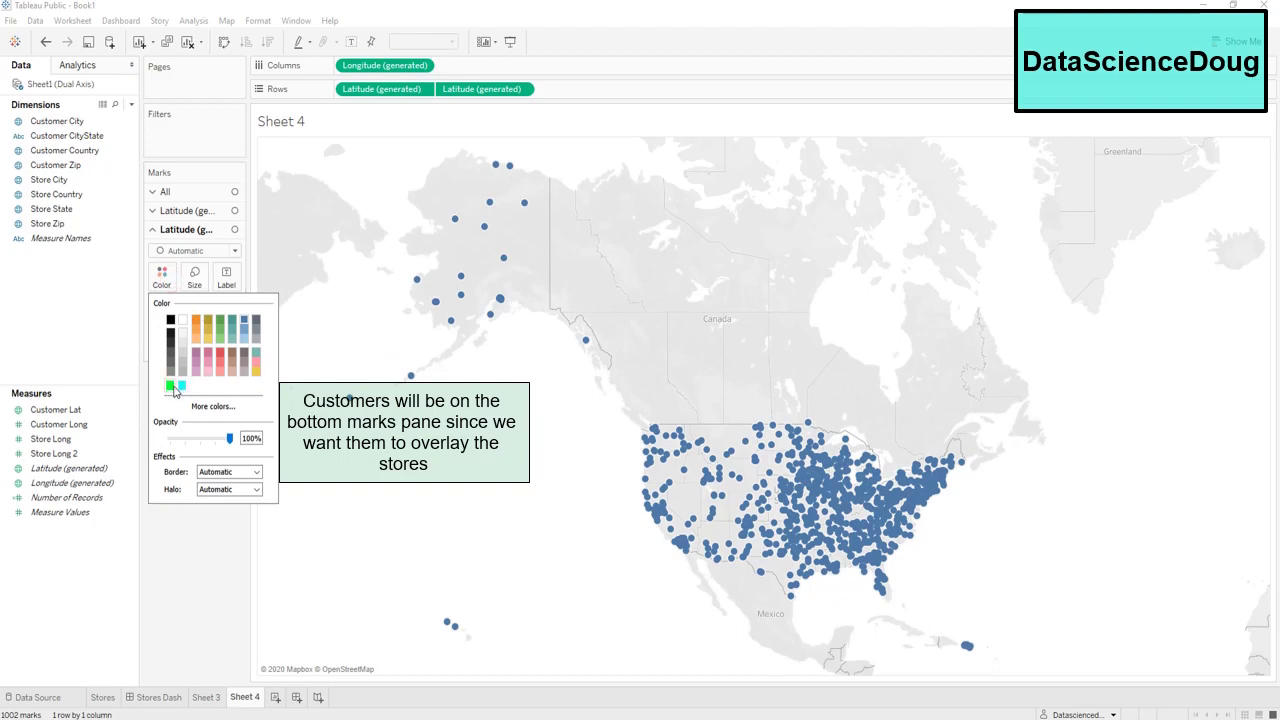
click(174, 389)
Make the store points cyan, enlarge them, and lower their opacity to 53%.
click(186, 210)
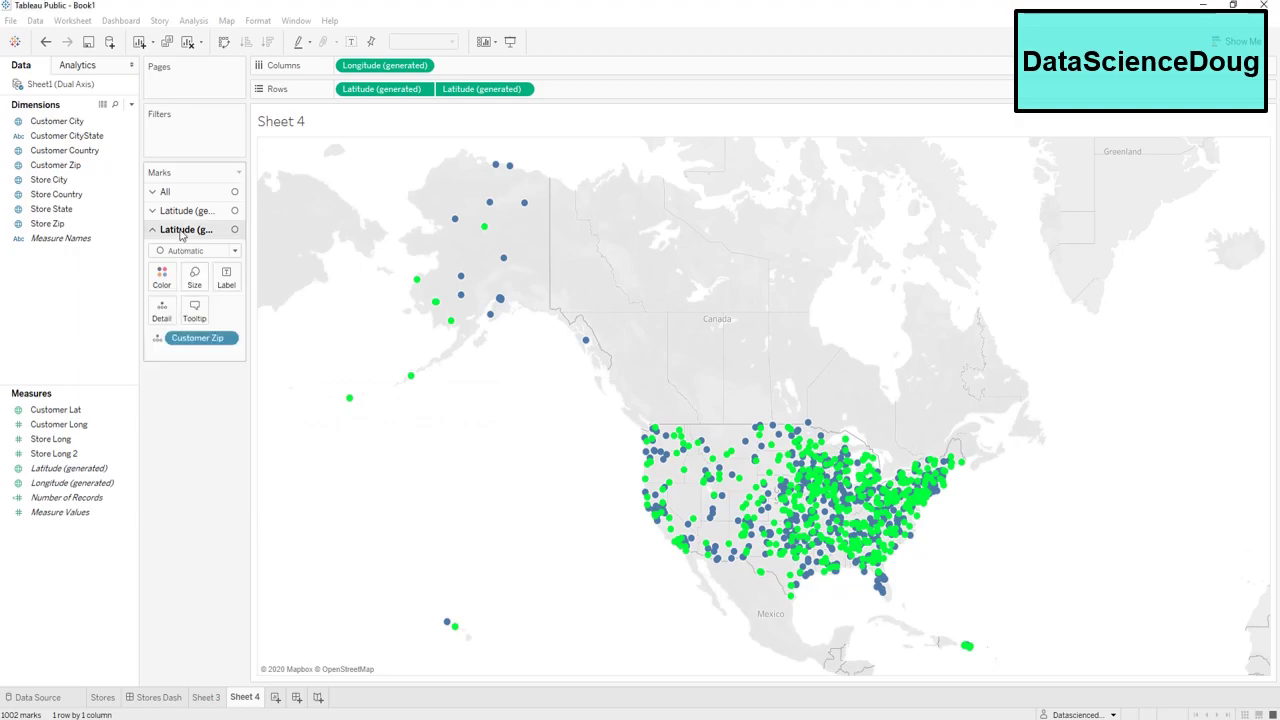
click(176, 258)
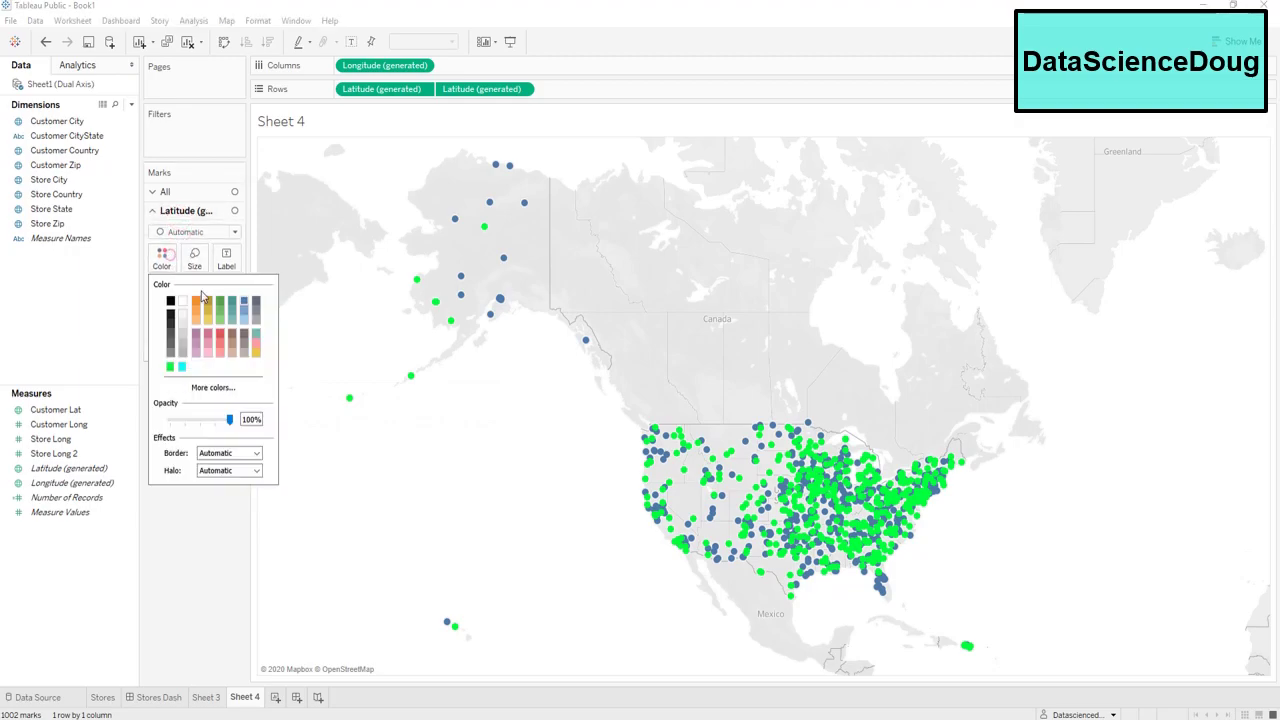
click(182, 367)
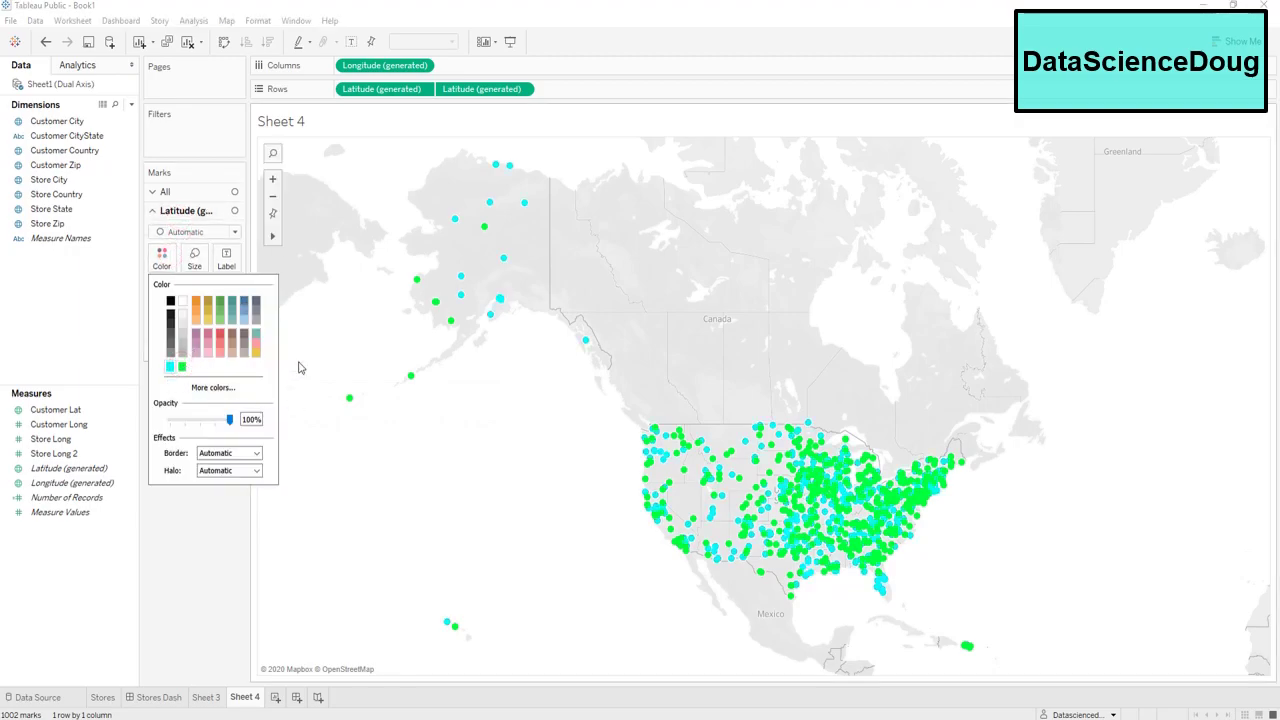
click(196, 260)
drag(217, 291, 247, 292)
click(195, 260)
click(195, 260)
click(162, 258)
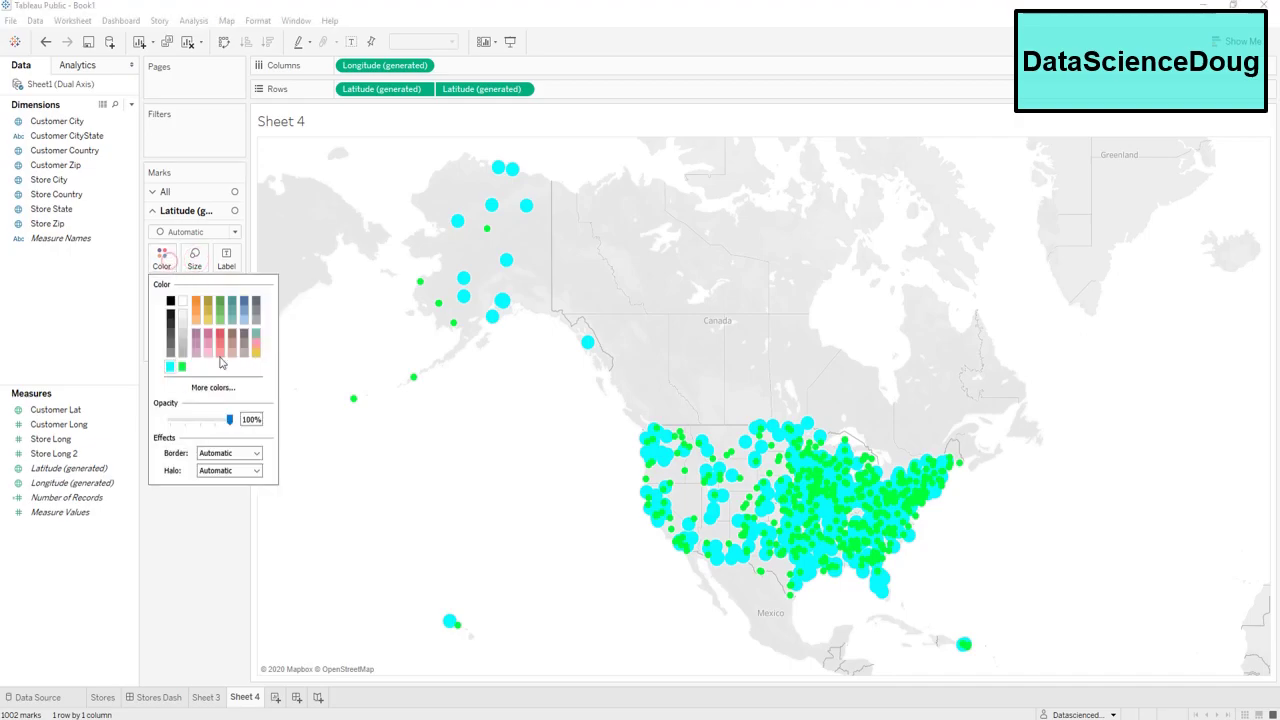
drag(215, 422, 202, 421)
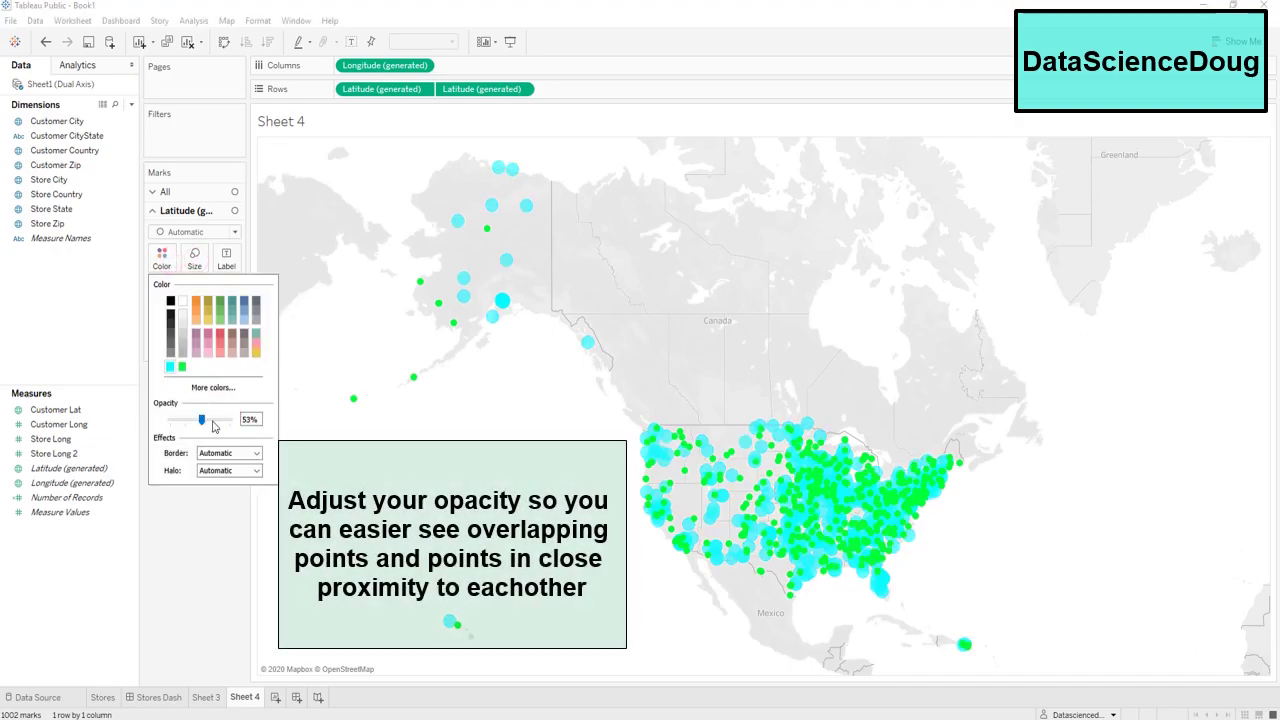
Give the cyan store points a dark outline colour.
click(312, 402)
click(195, 262)
click(161, 258)
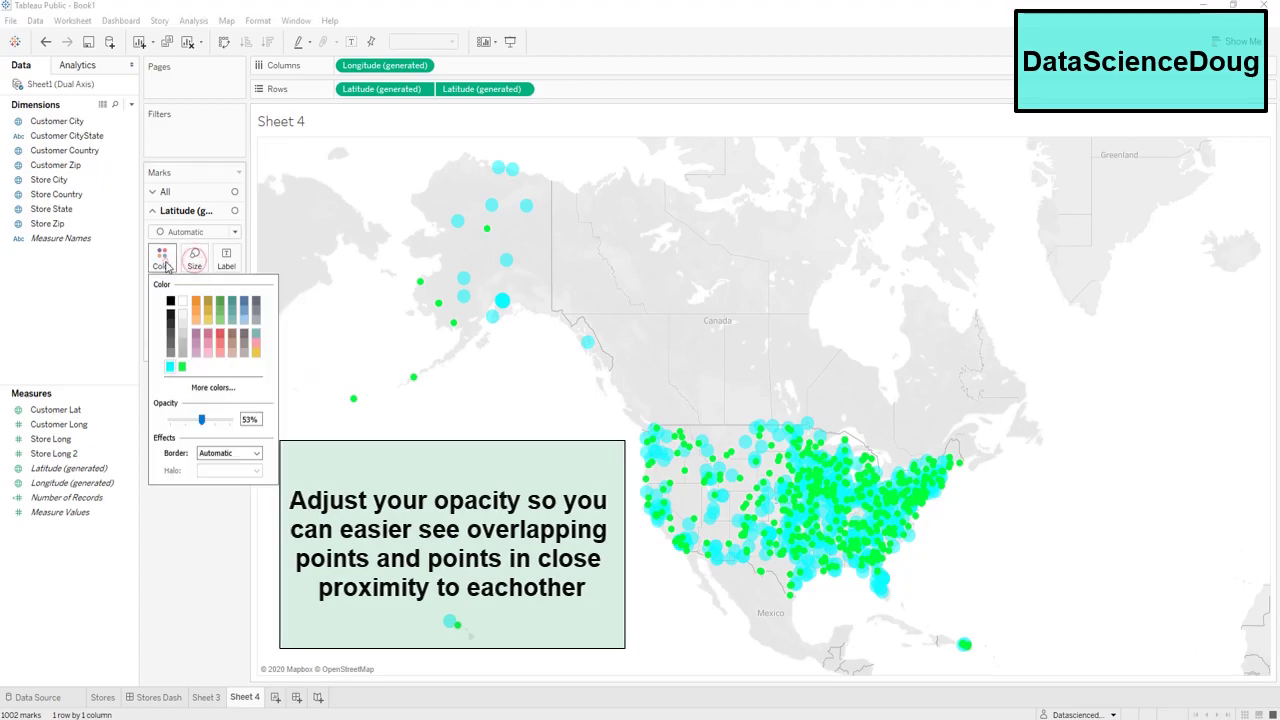
click(222, 451)
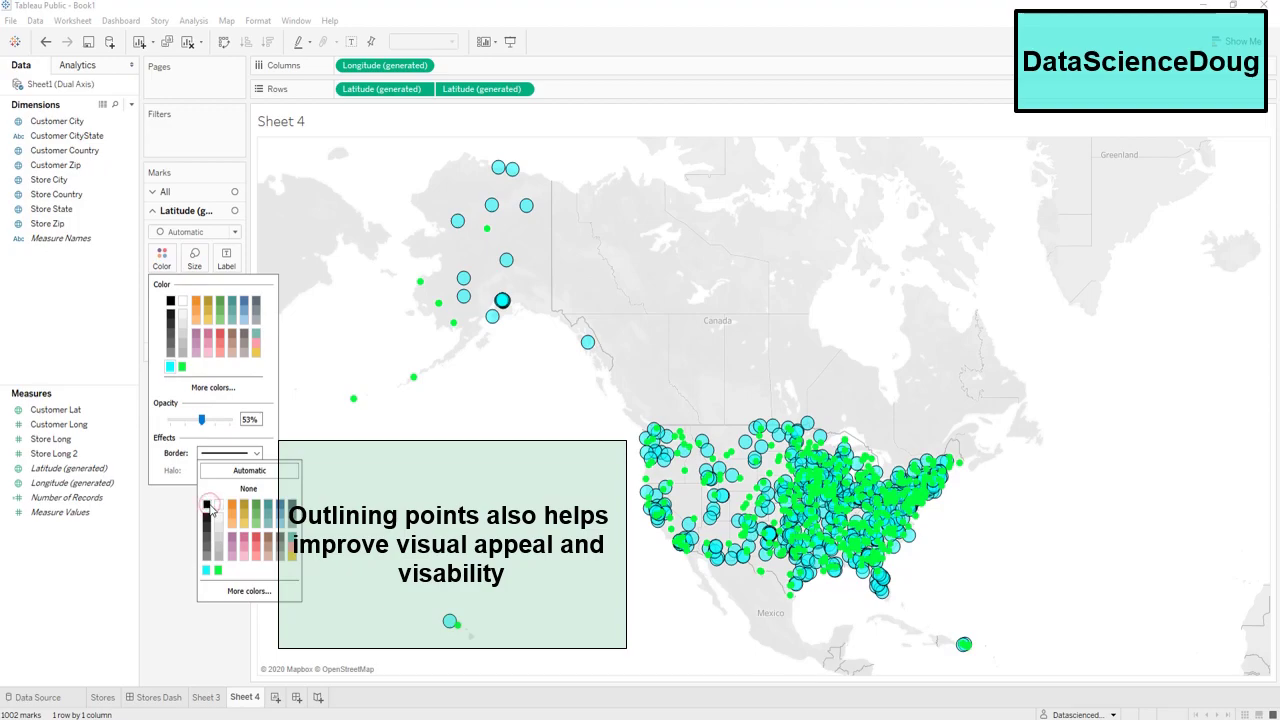
click(355, 435)
scroll(181, 366, up, 1)
scroll(181, 366, down, 1)
Set the green customer points to about 78% opacity and shrink their size.
click(161, 278)
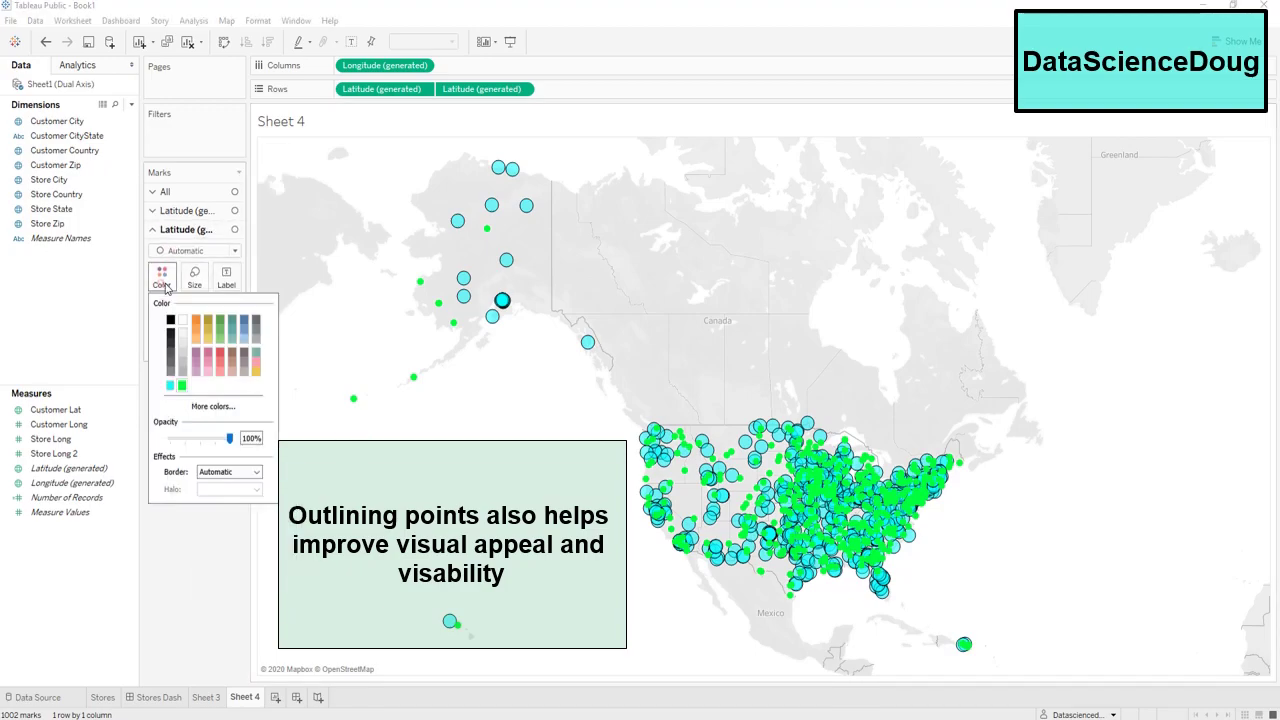
click(204, 442)
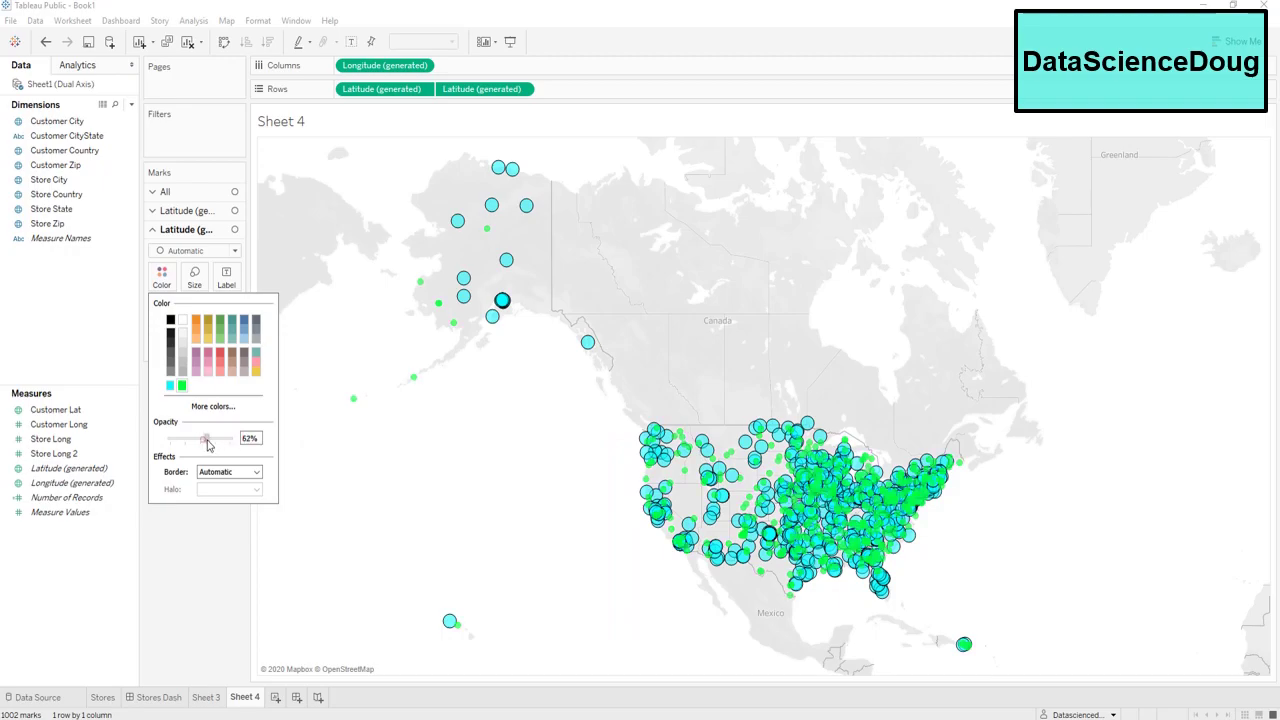
drag(212, 445, 221, 446)
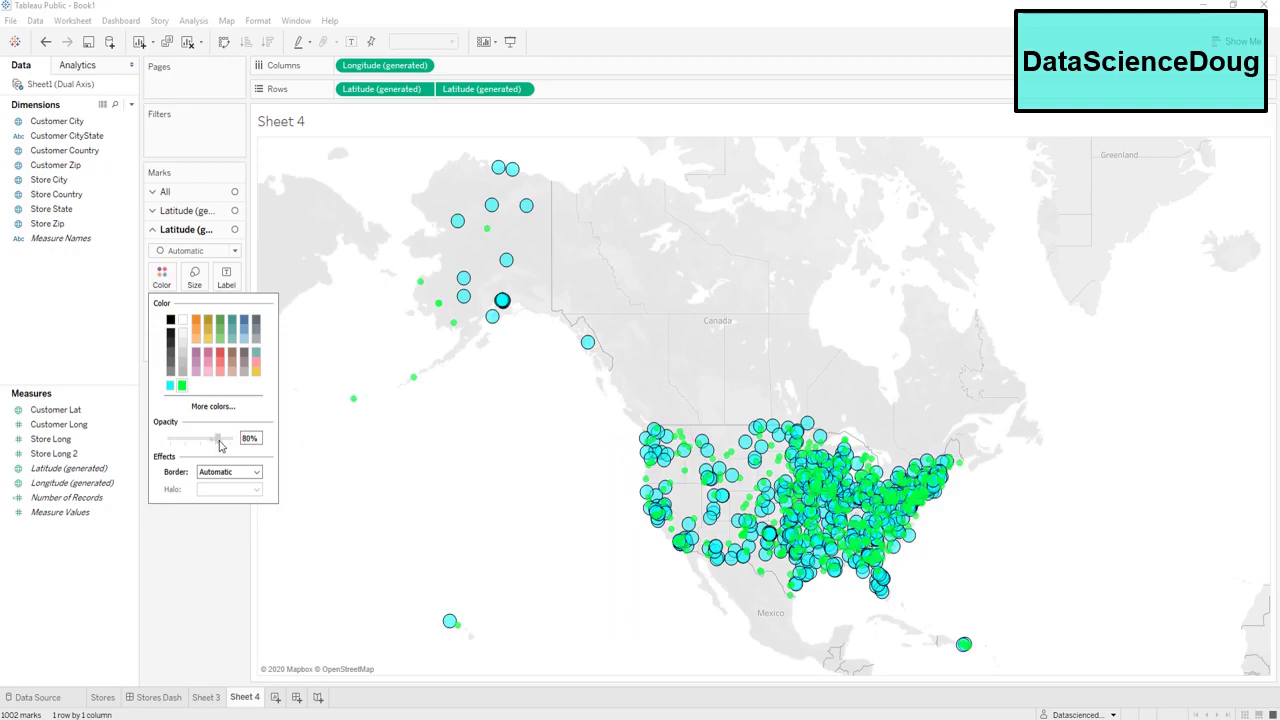
click(298, 440)
click(207, 284)
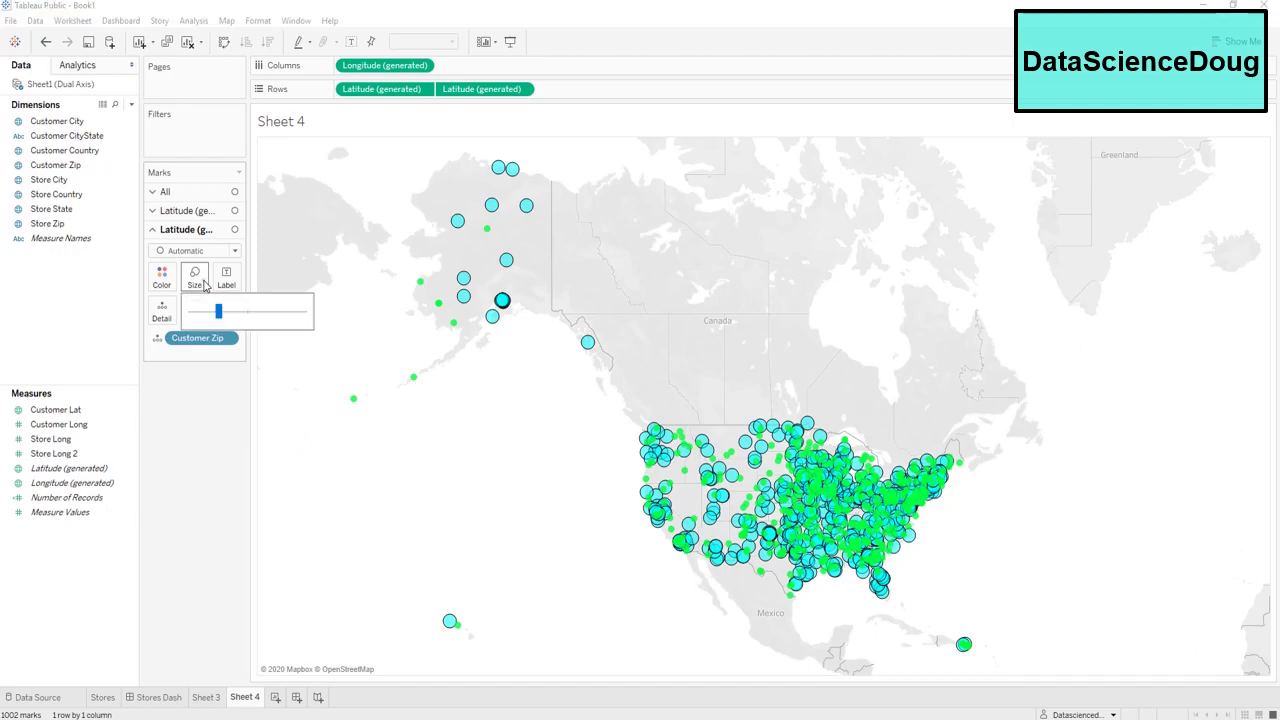
drag(221, 311, 209, 313)
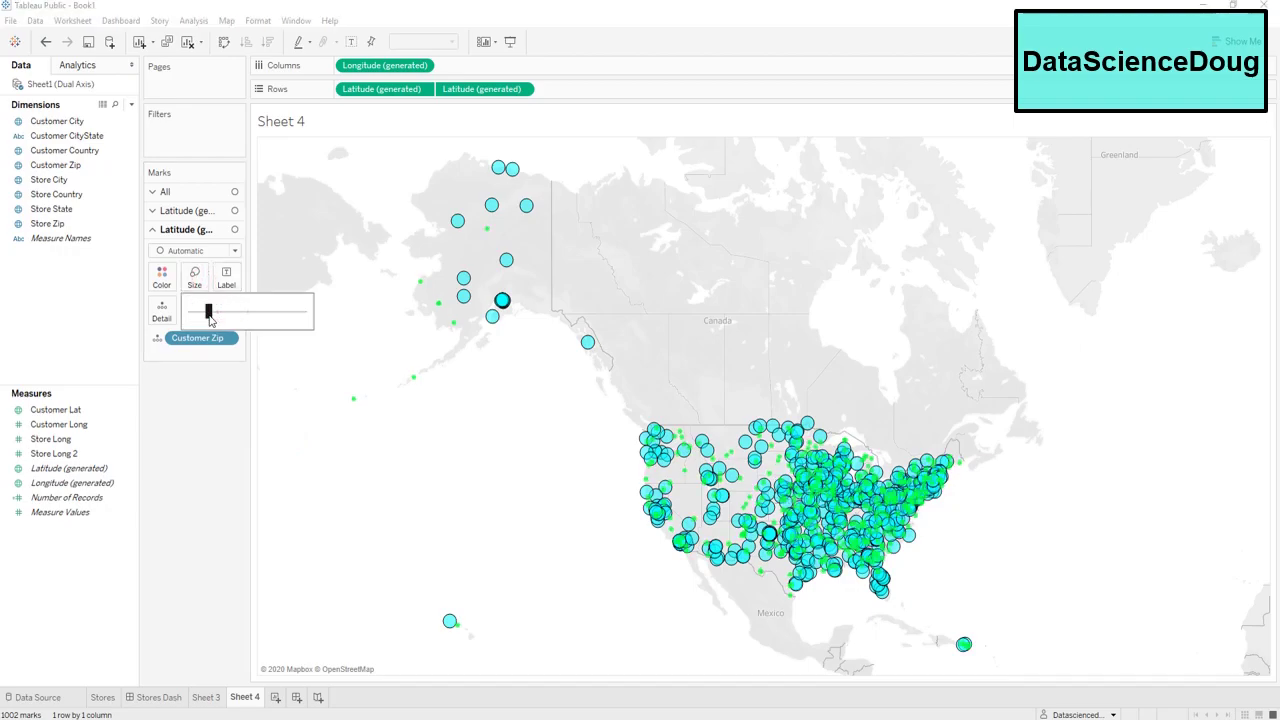
click(197, 413)
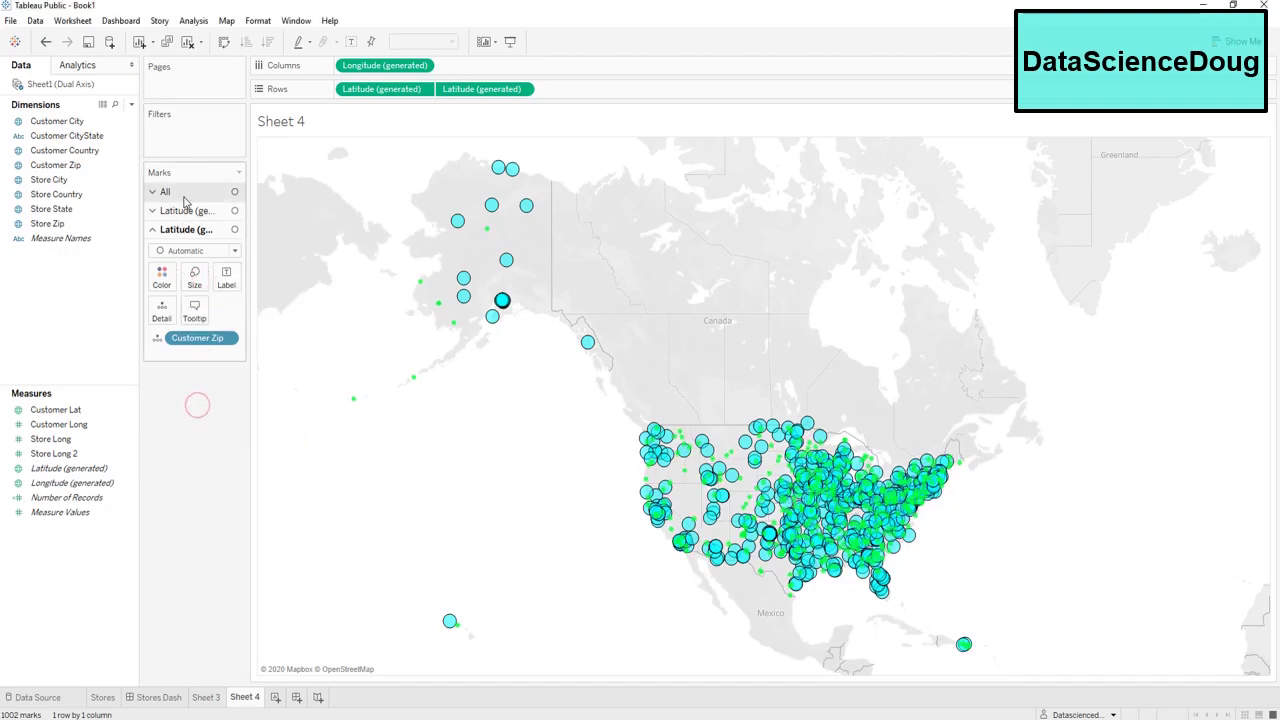
click(226, 20)
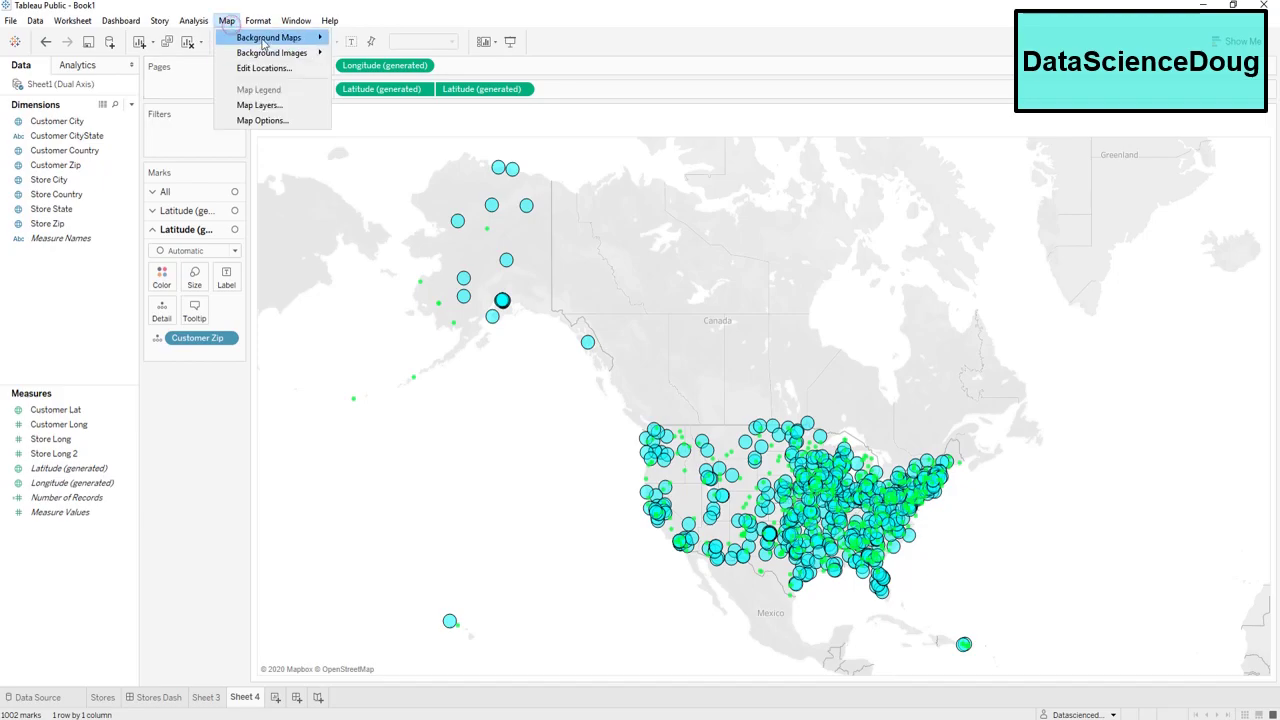
Switch the map's background style to Dark.
mouse_move(272, 37)
click(357, 70)
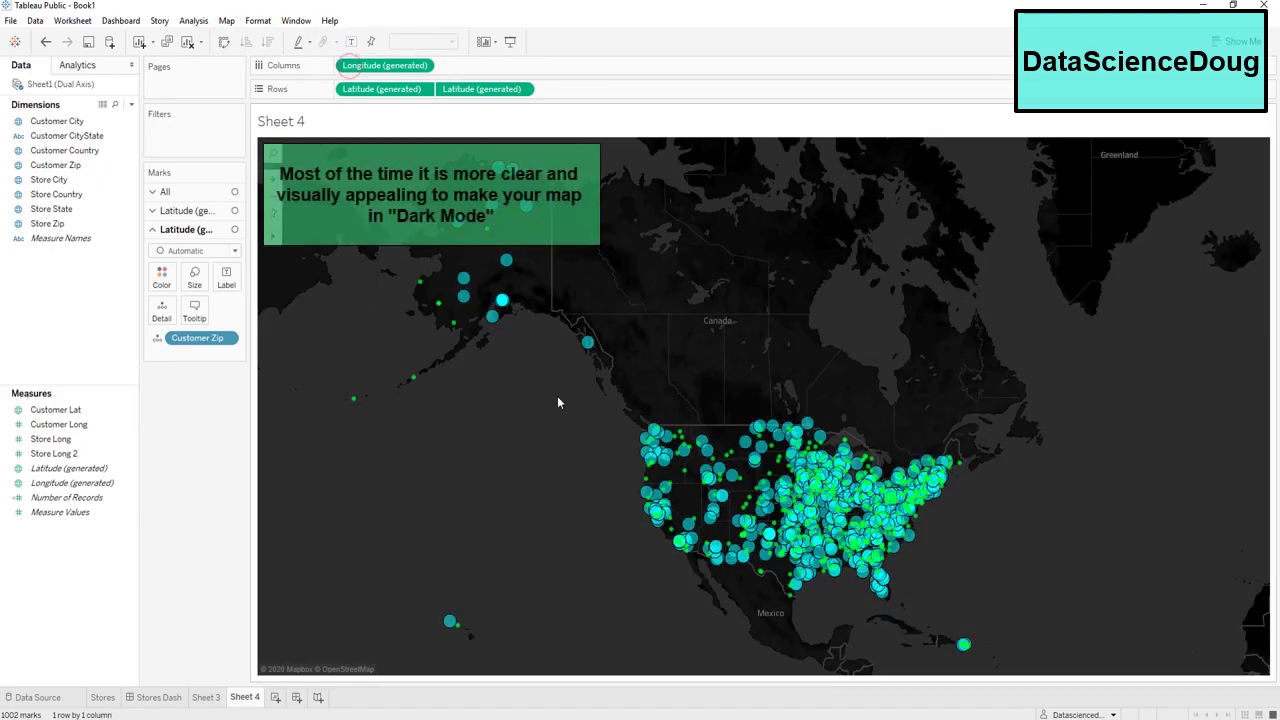
scroll(905, 455, up, 4)
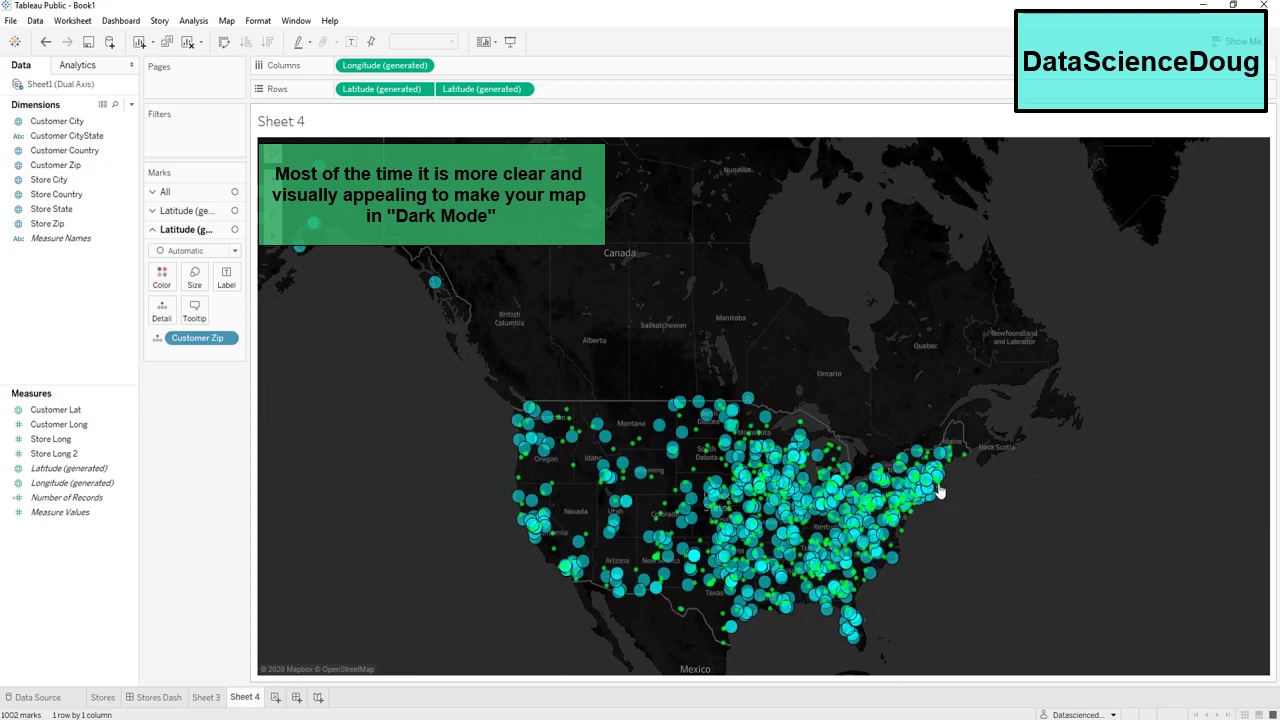
click(985, 568)
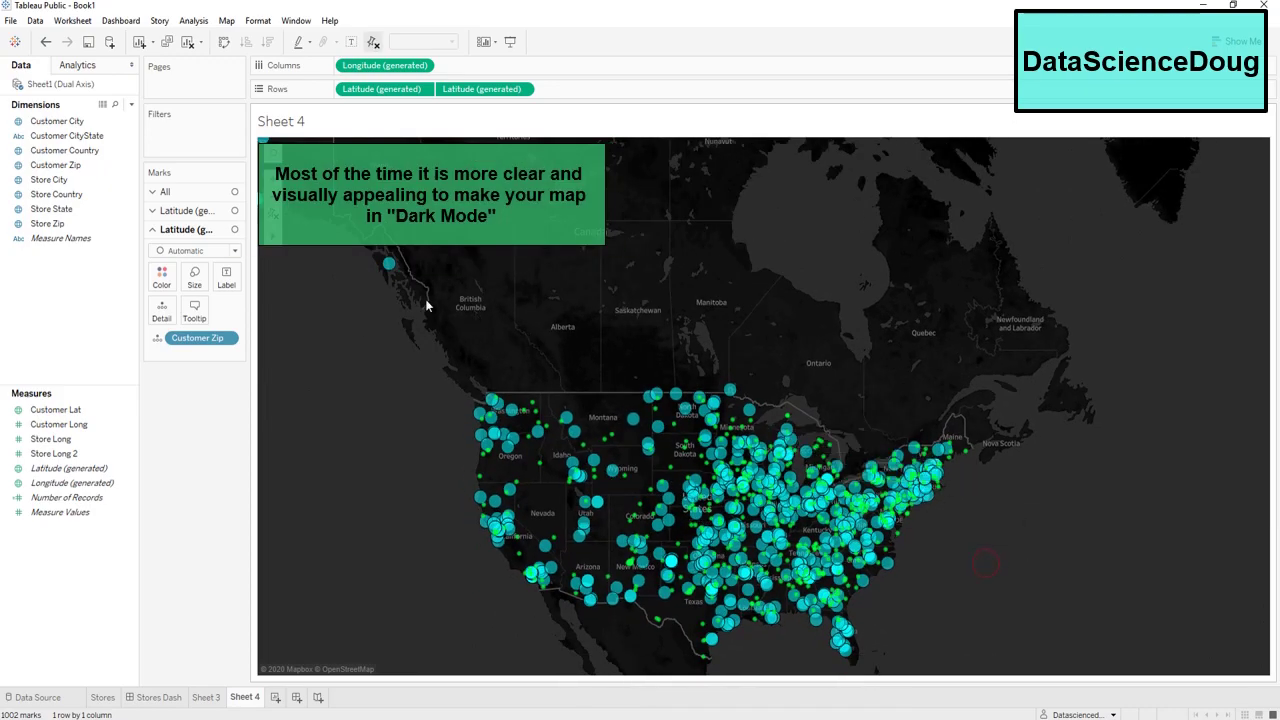
Inspect points across New Mexico, Utah, Dakotas and Kansas, then add blank Sheet 5.
drag(397, 403, 391, 283)
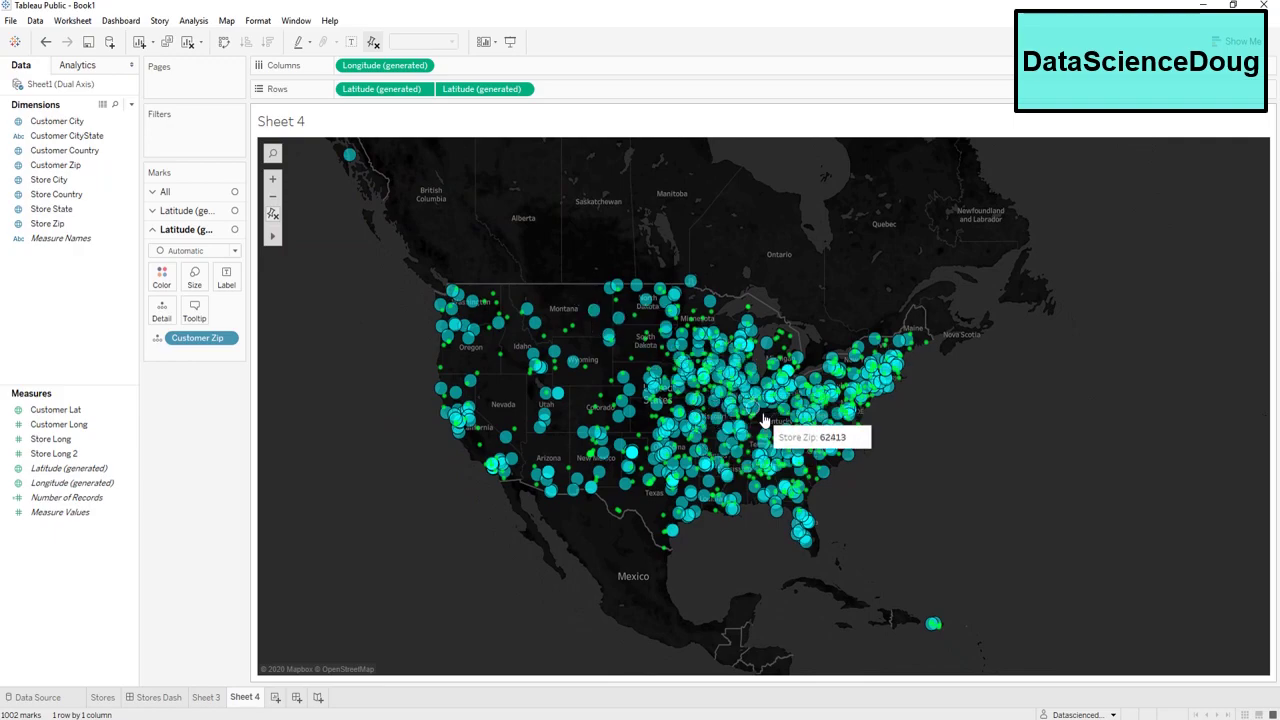
scroll(648, 357, up, 2)
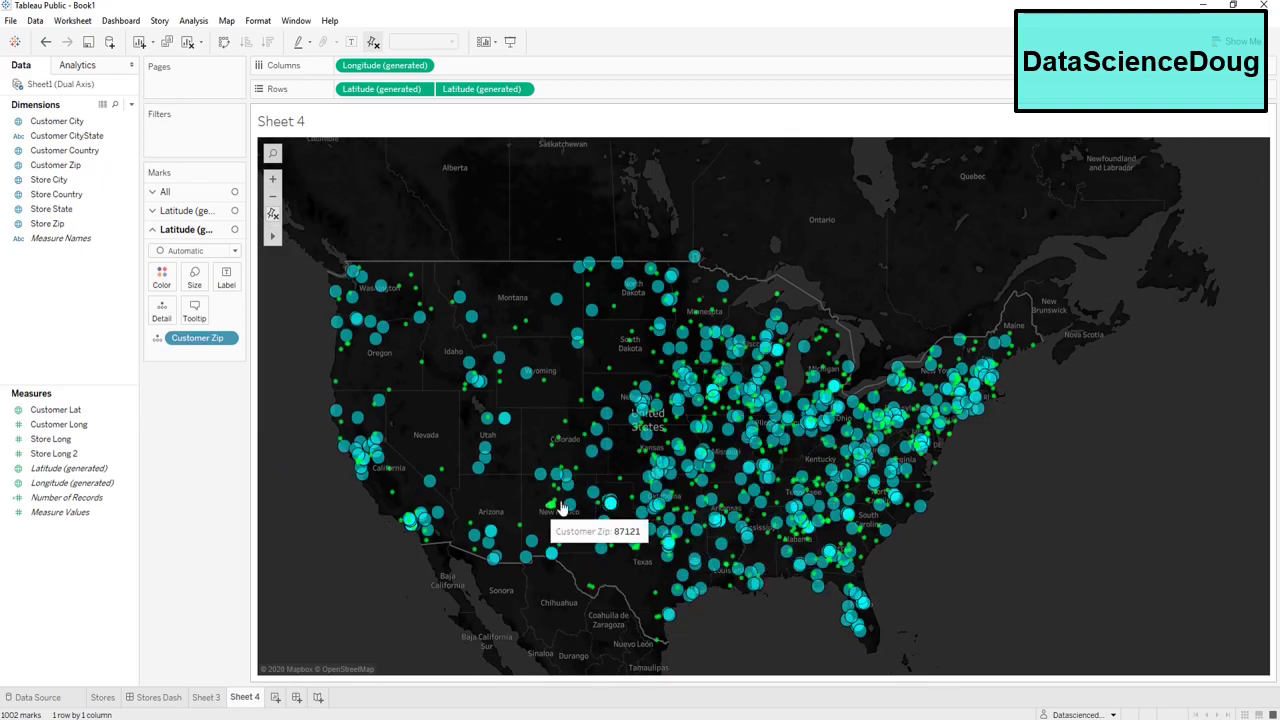
scroll(574, 514, up, 3)
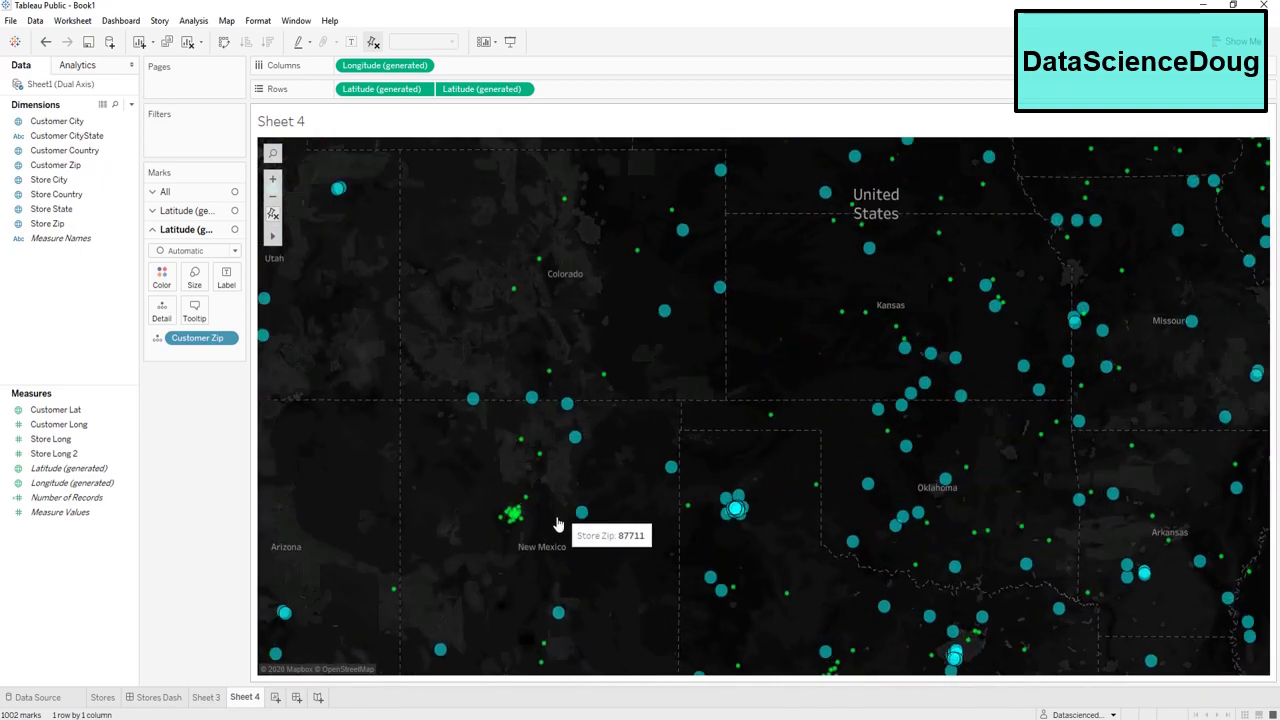
drag(514, 575, 514, 545)
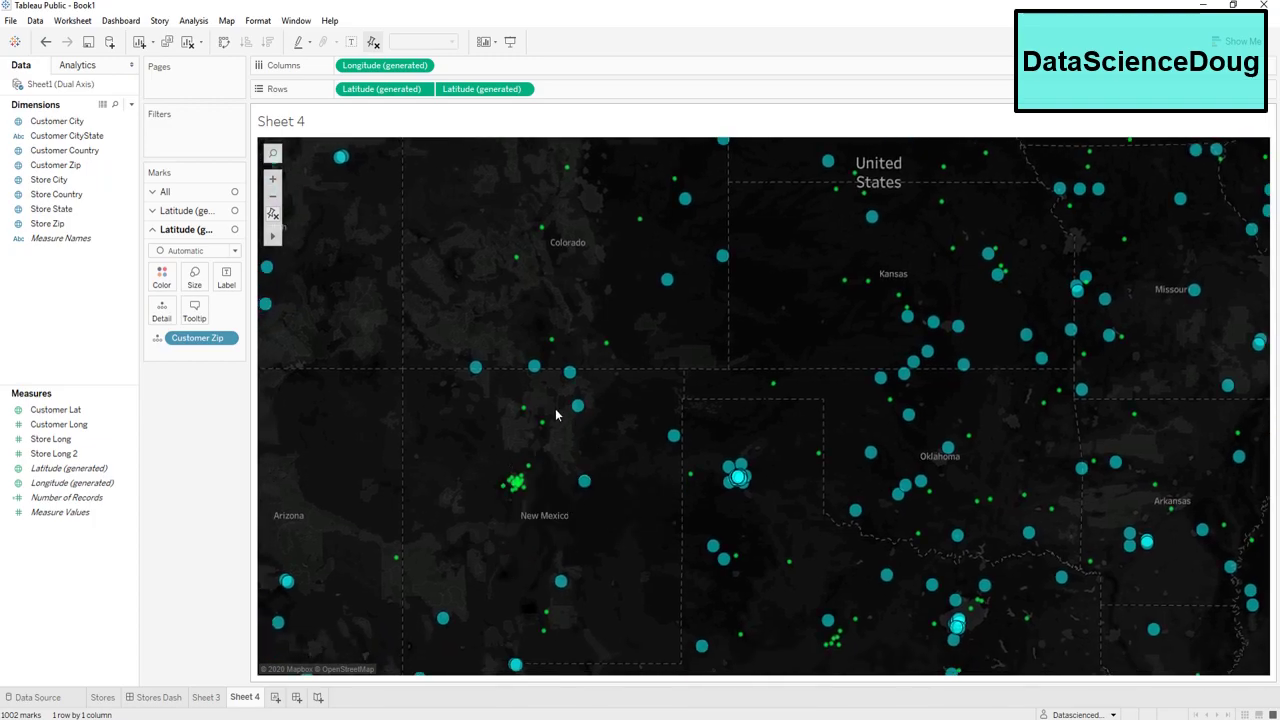
drag(562, 314, 572, 426)
drag(661, 304, 508, 560)
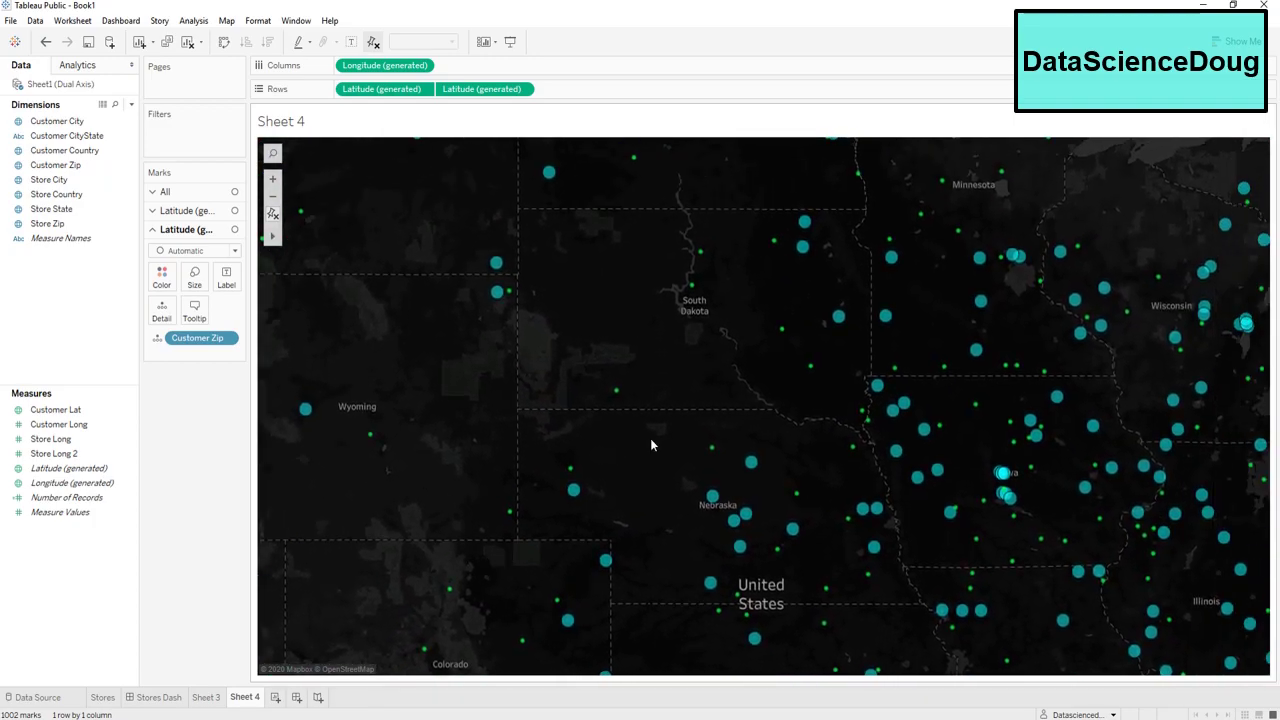
scroll(654, 443, down, 2)
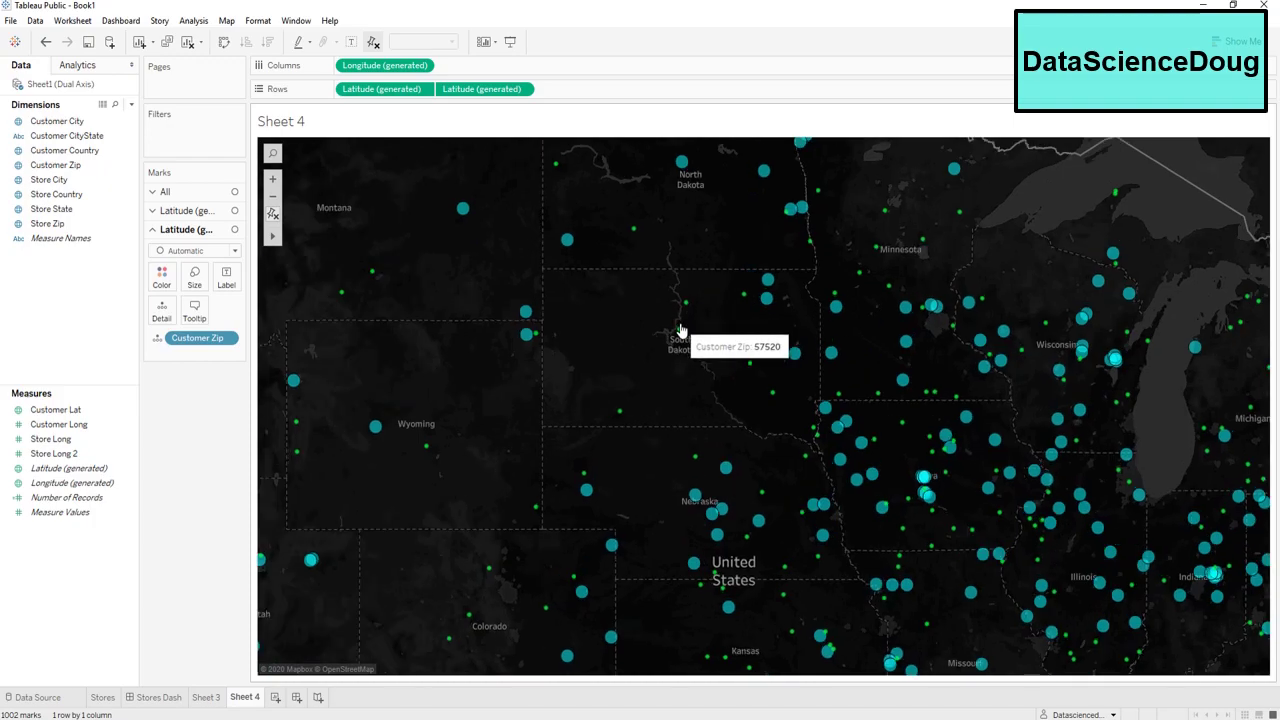
drag(671, 409, 595, 233)
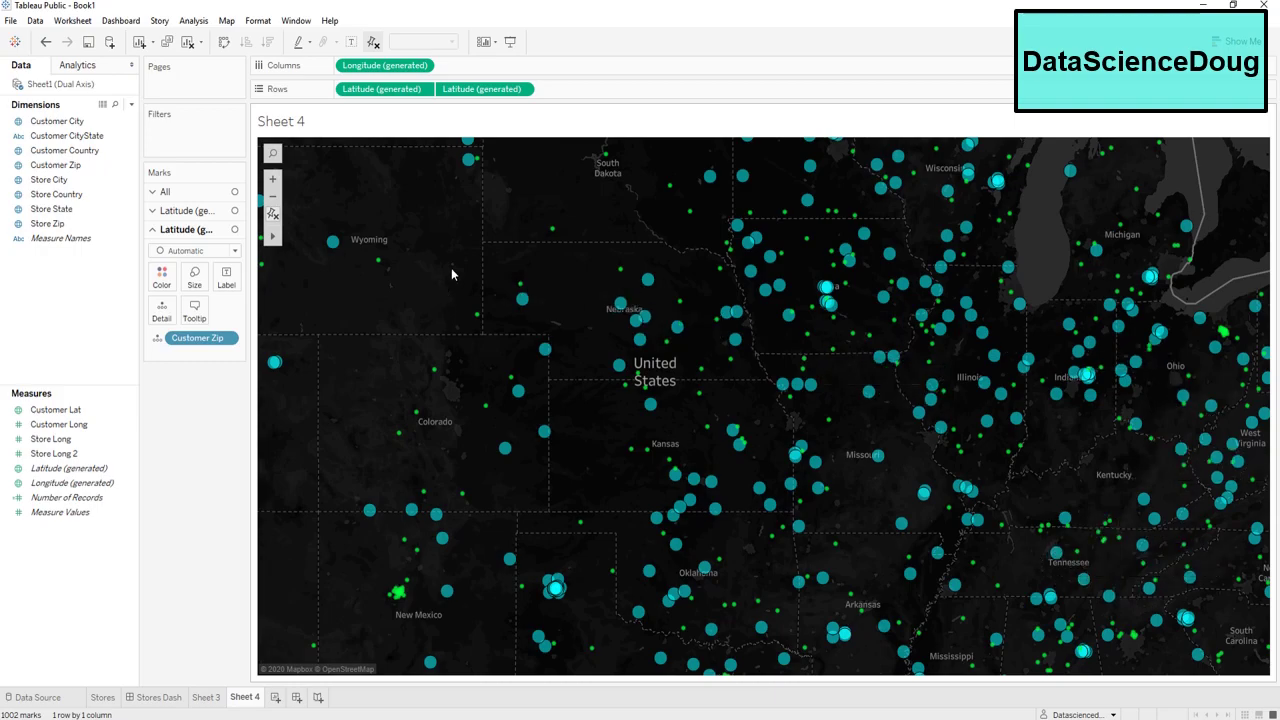
scroll(658, 392, down, 5)
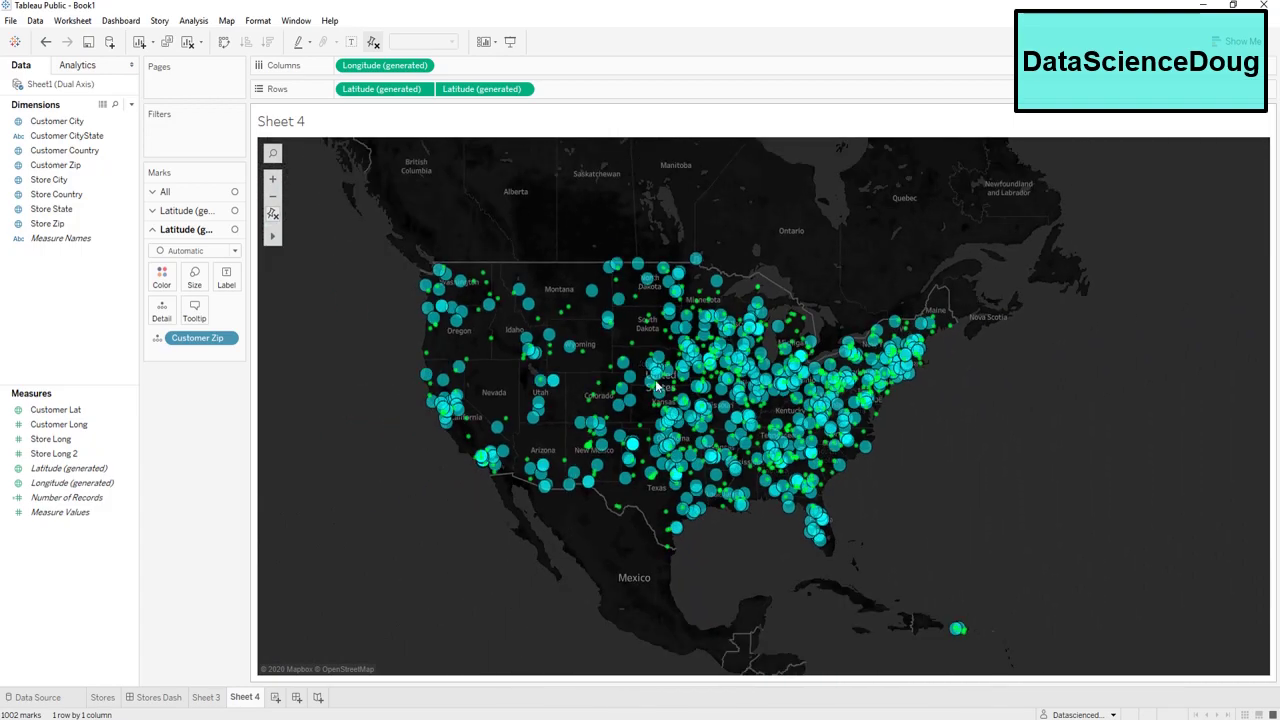
scroll(663, 392, up, 1)
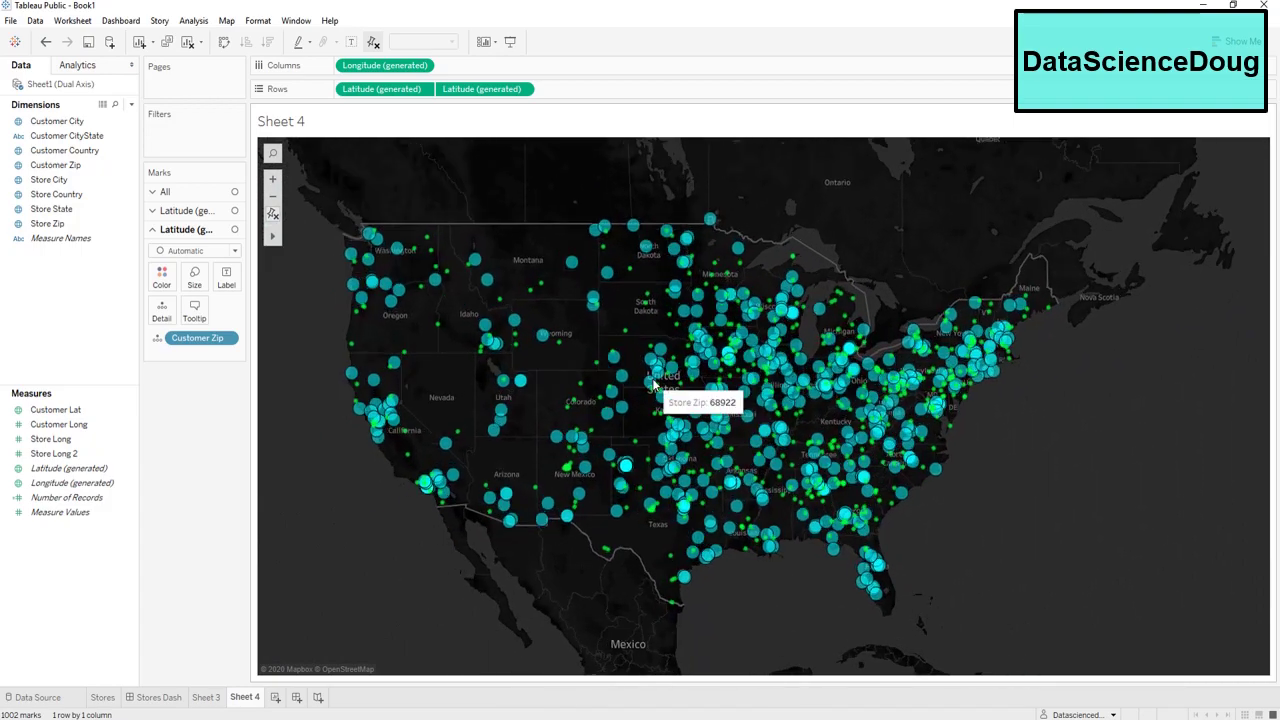
click(275, 698)
On Sheet 5, map Store Zip points and duplicate Longitude on Columns for two maps.
click(59, 228)
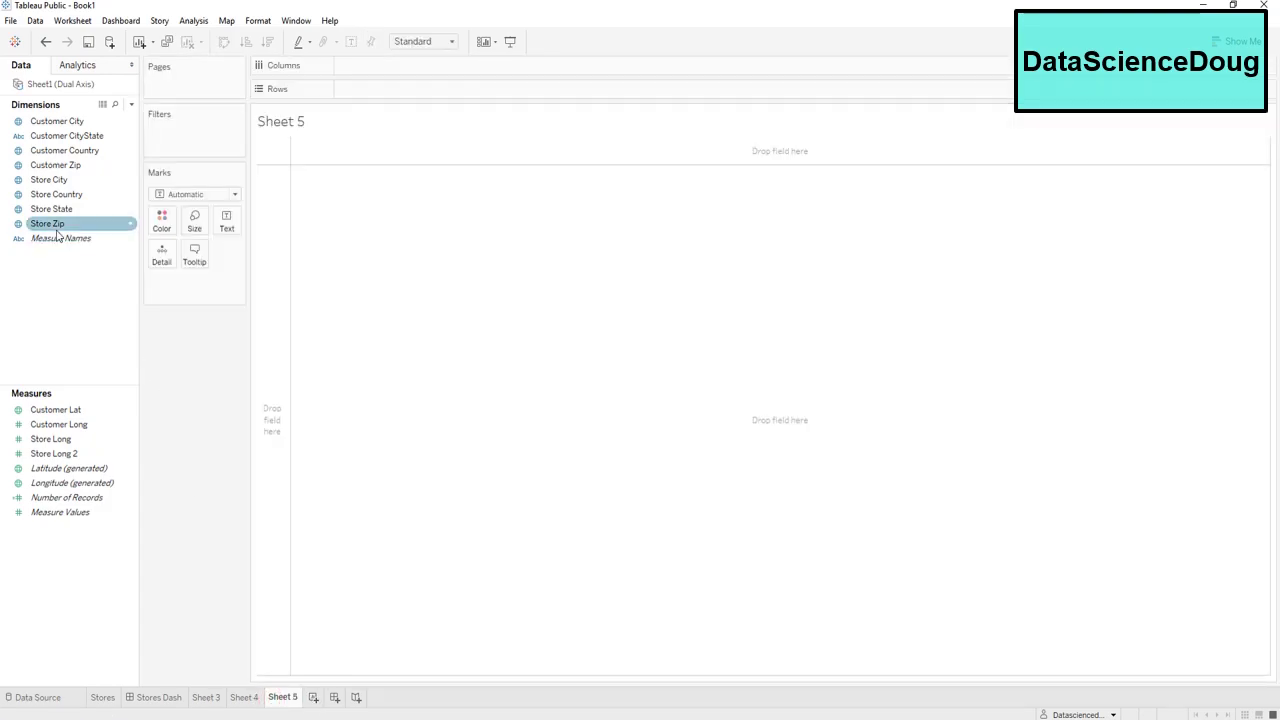
drag(55, 229, 179, 282)
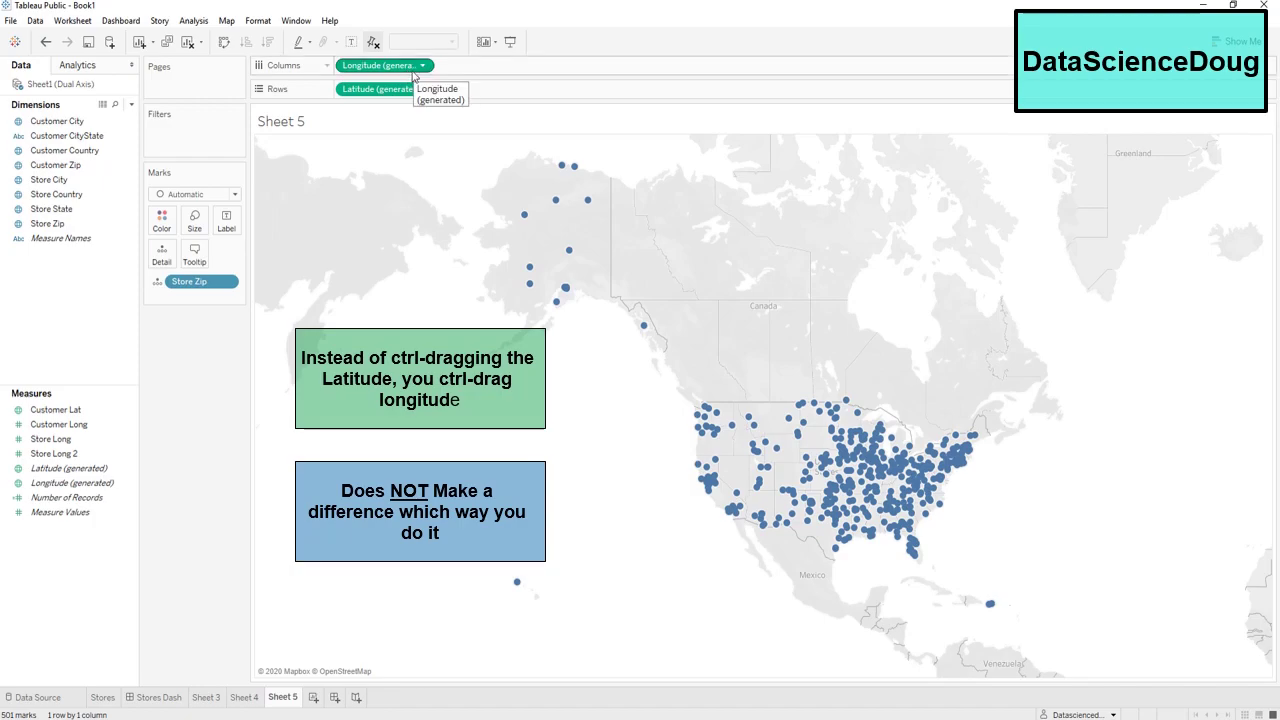
drag(400, 66, 500, 68)
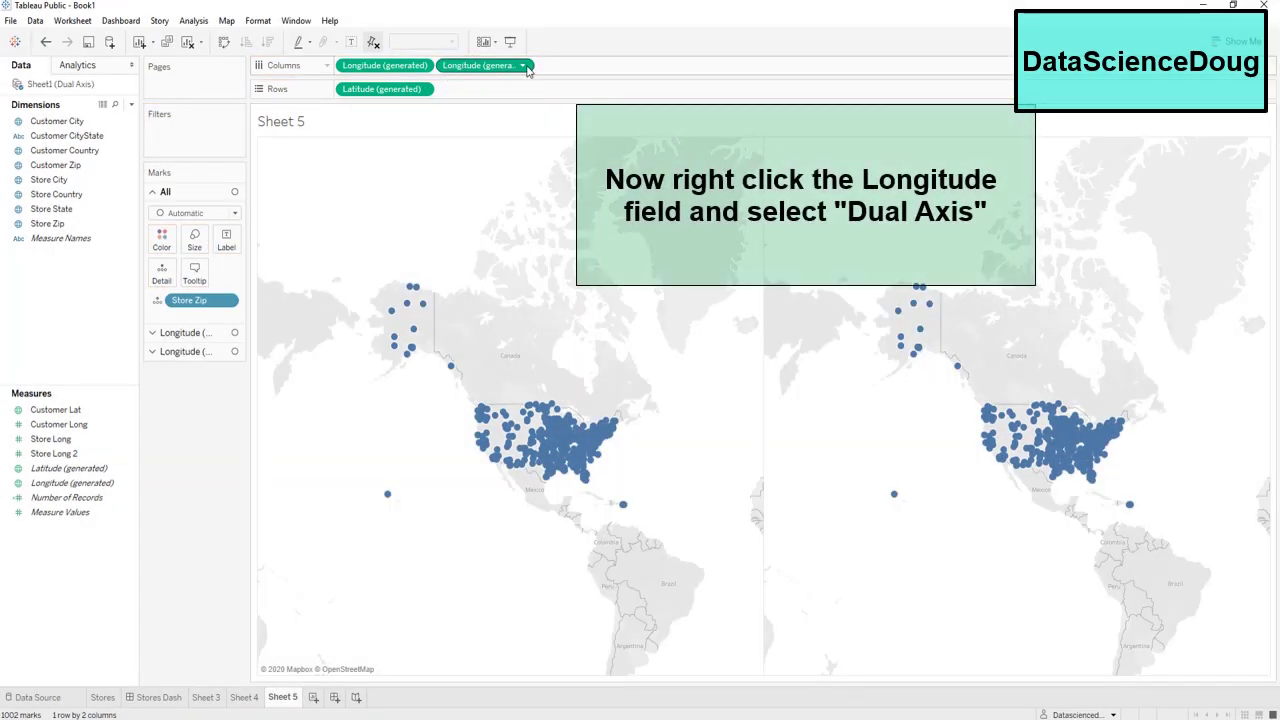
right_click(526, 68)
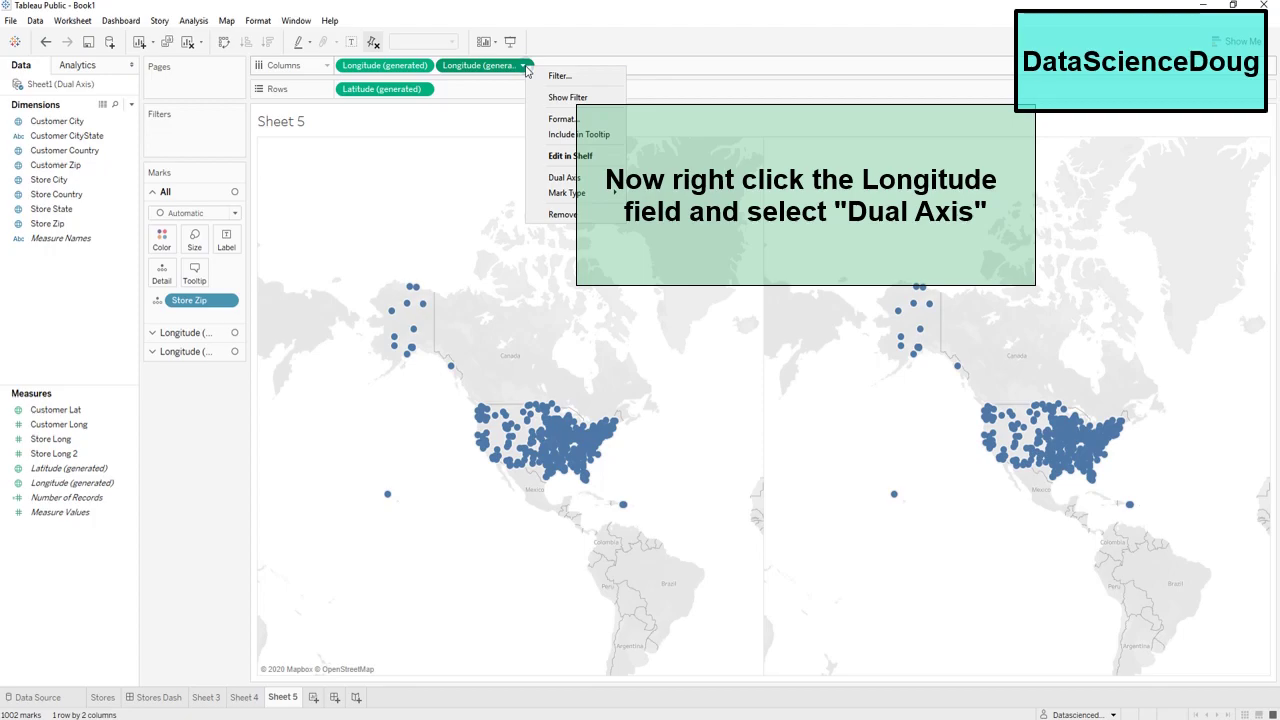
Combine the two Longitude maps into a dual axis and remove Store Zip from the second layer.
click(599, 178)
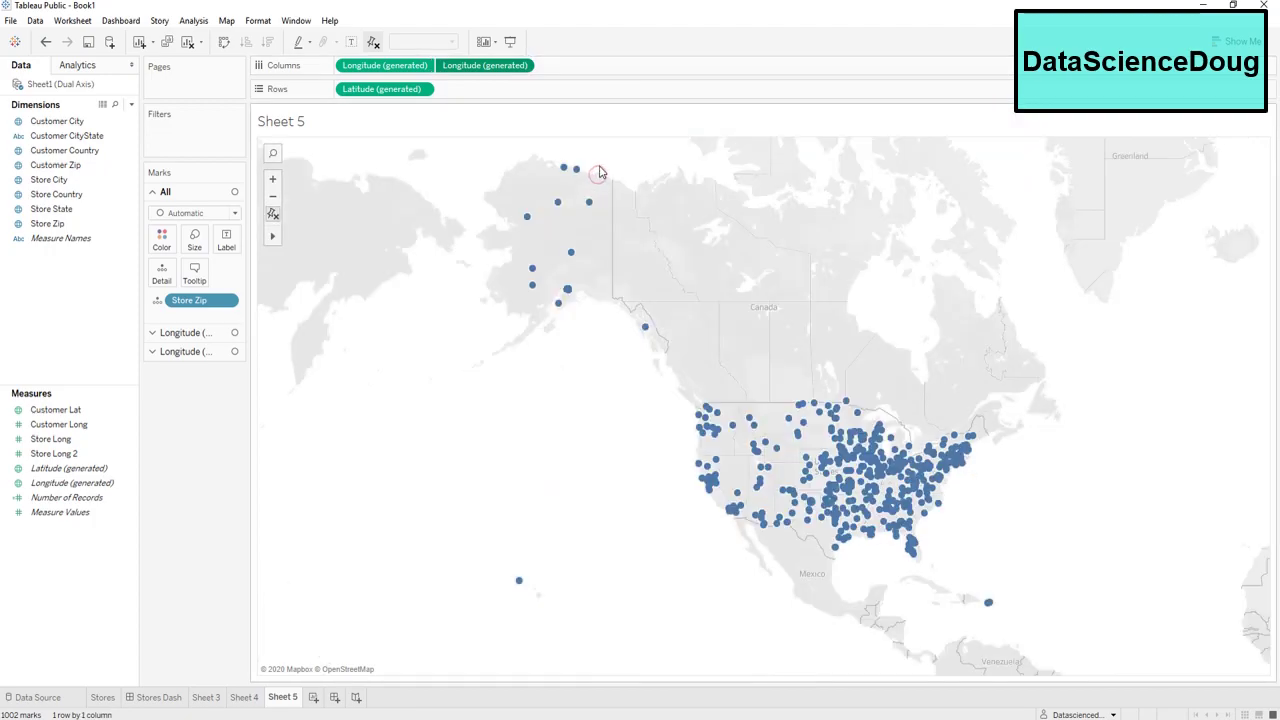
click(202, 333)
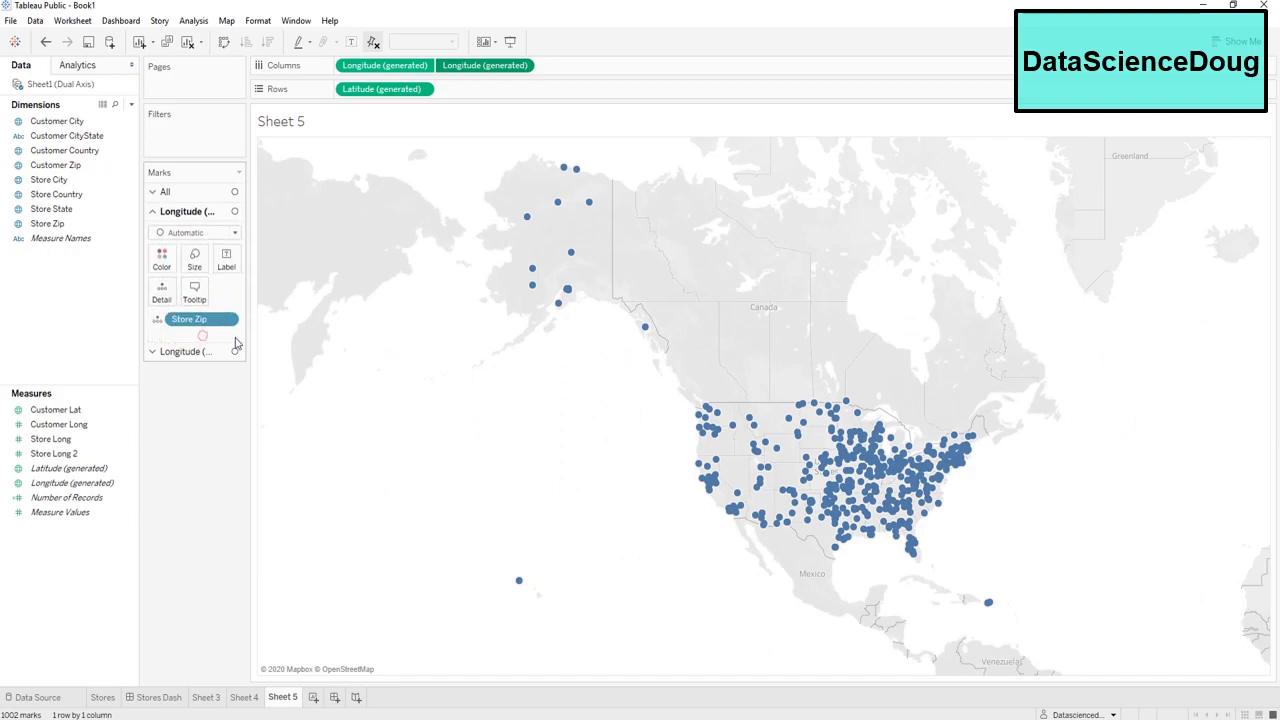
click(204, 352)
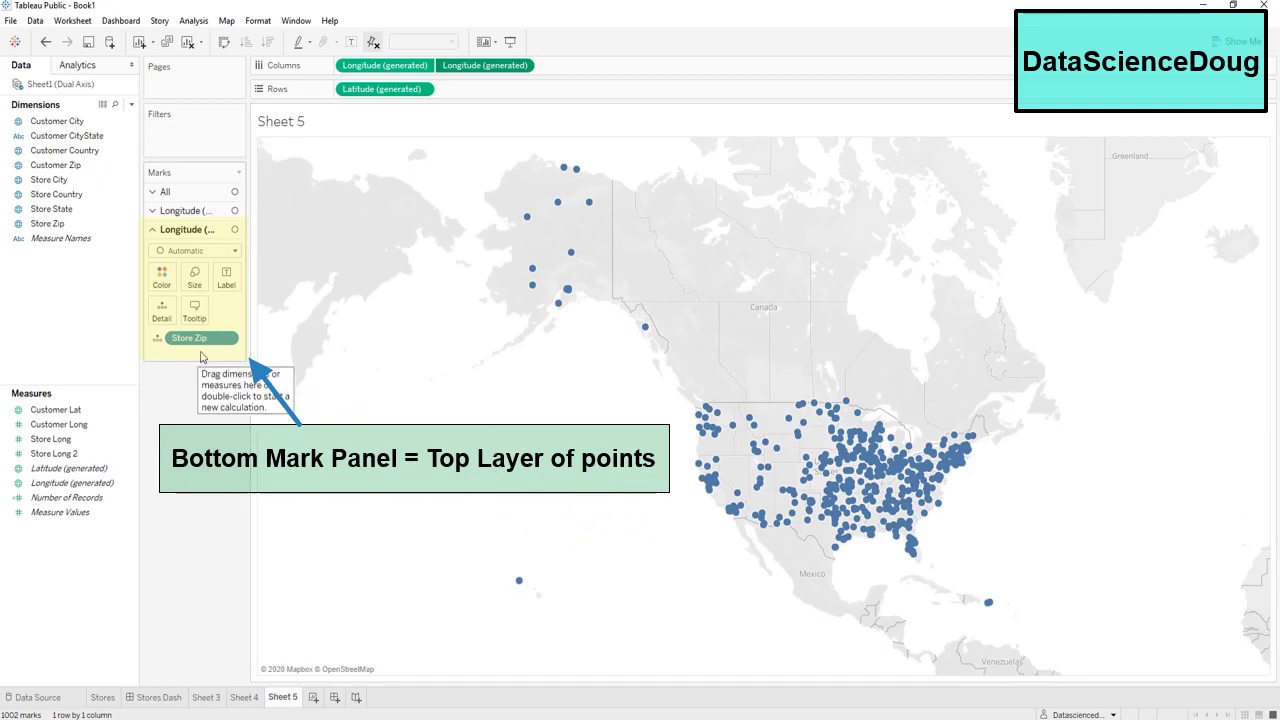
drag(208, 349, 70, 240)
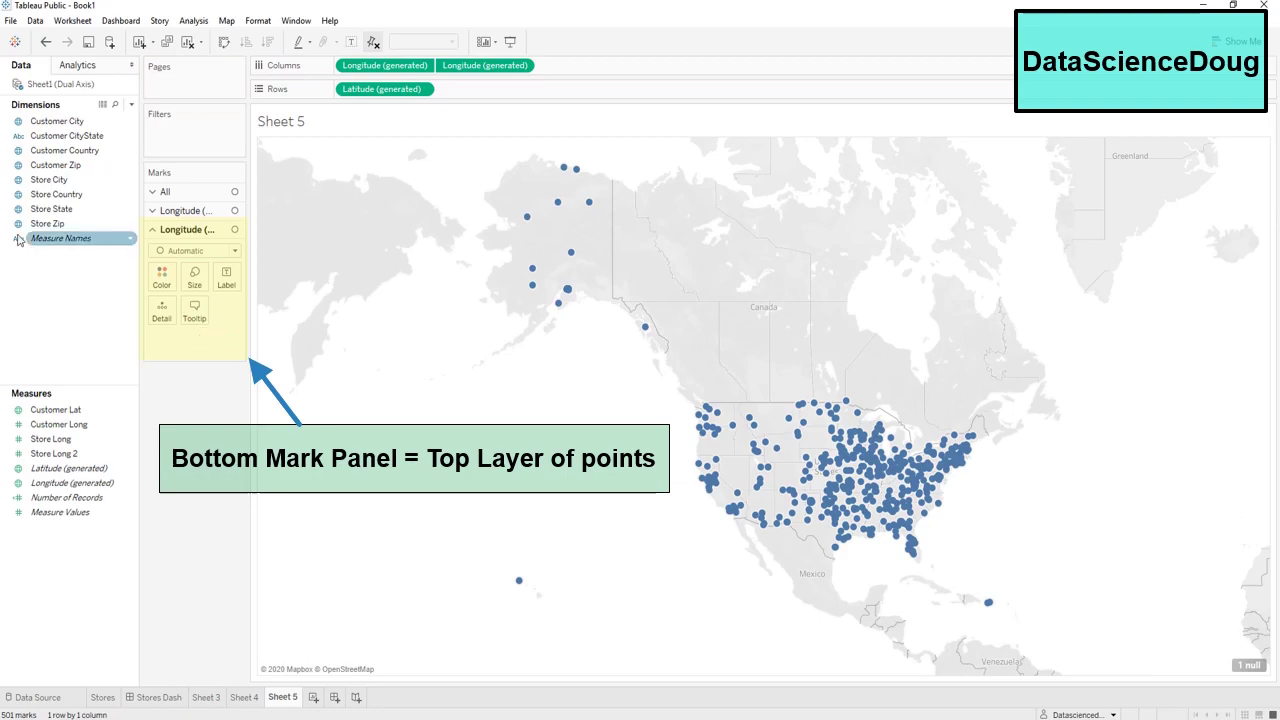
Add Customer Zip to the top layer as bright-green points at the smallest size.
drag(44, 172, 166, 350)
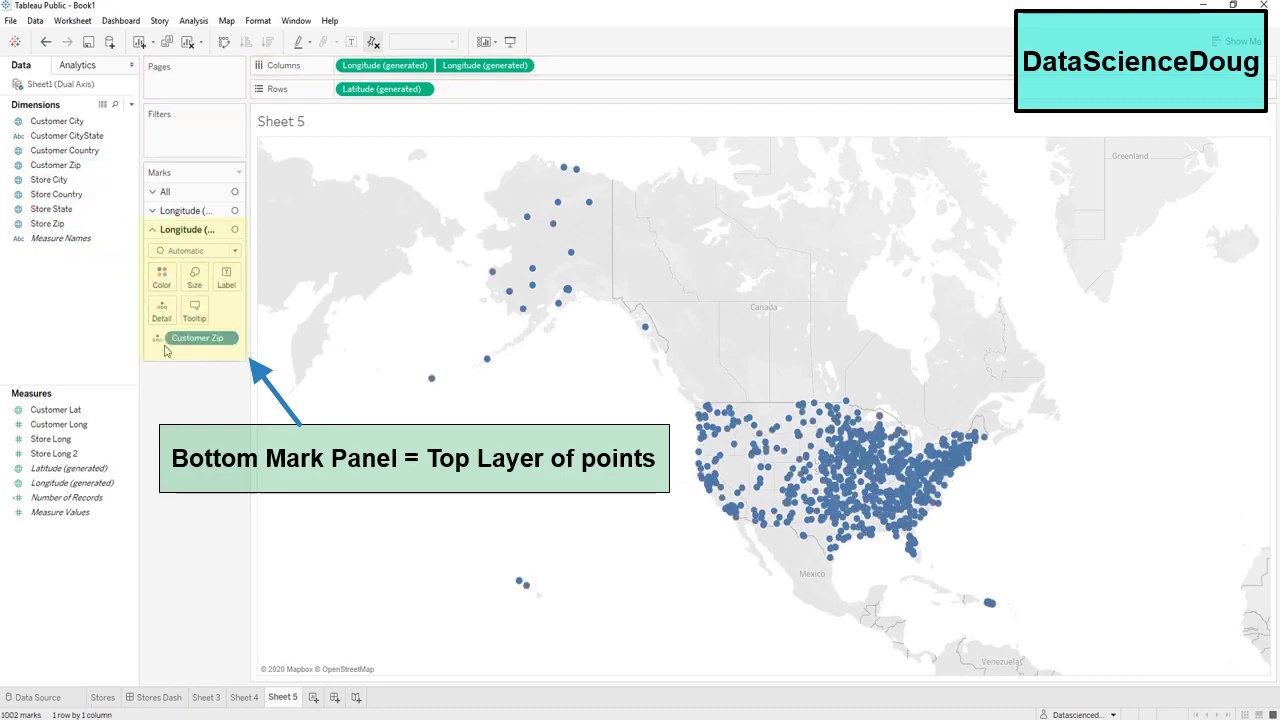
click(164, 278)
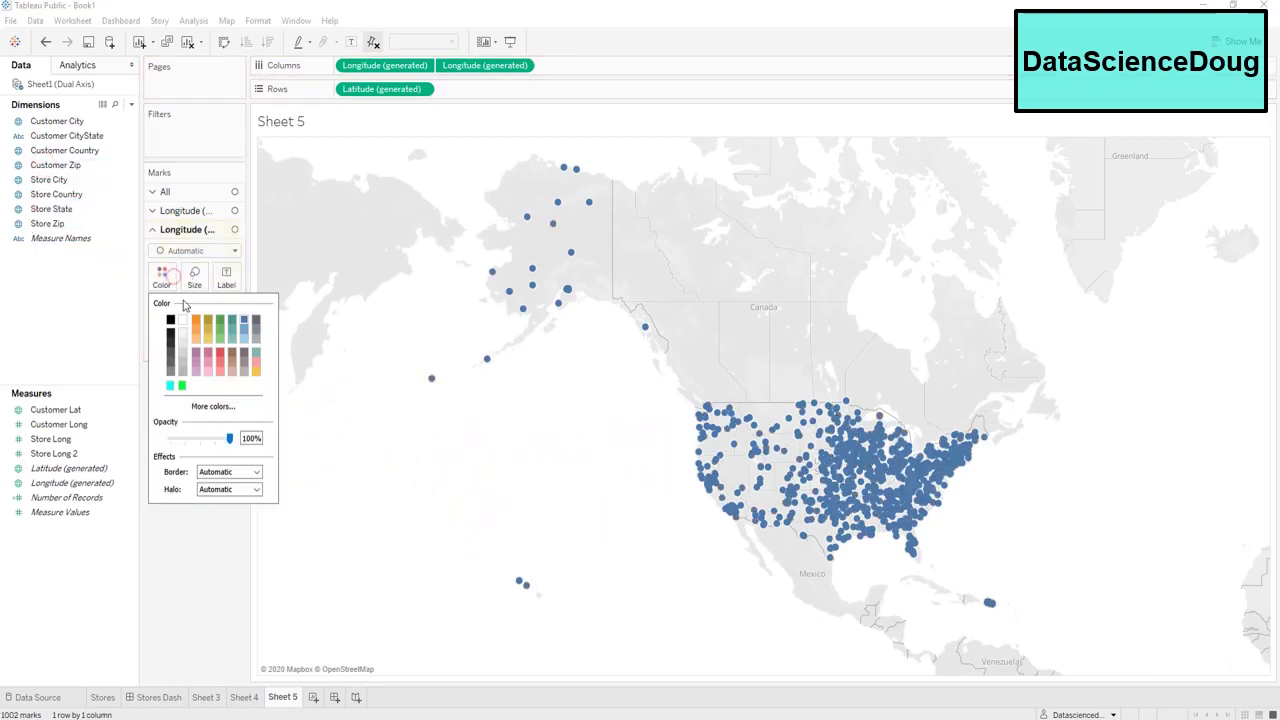
click(183, 387)
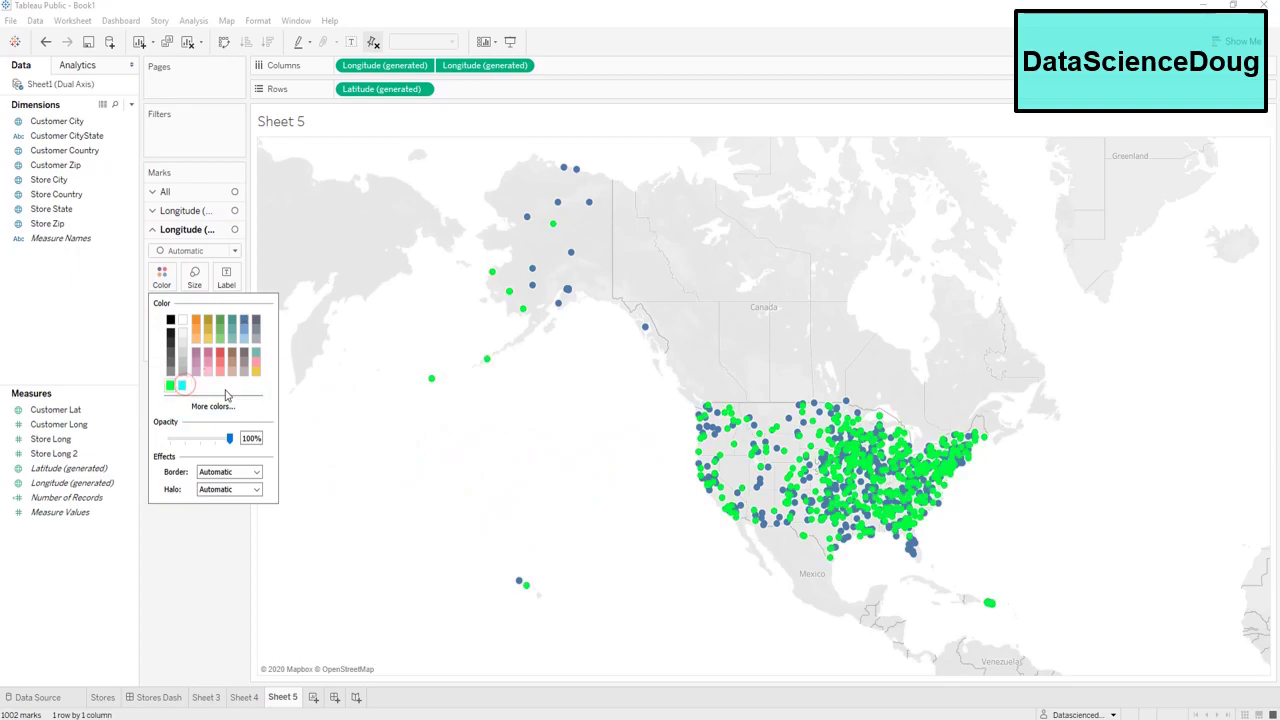
click(195, 278)
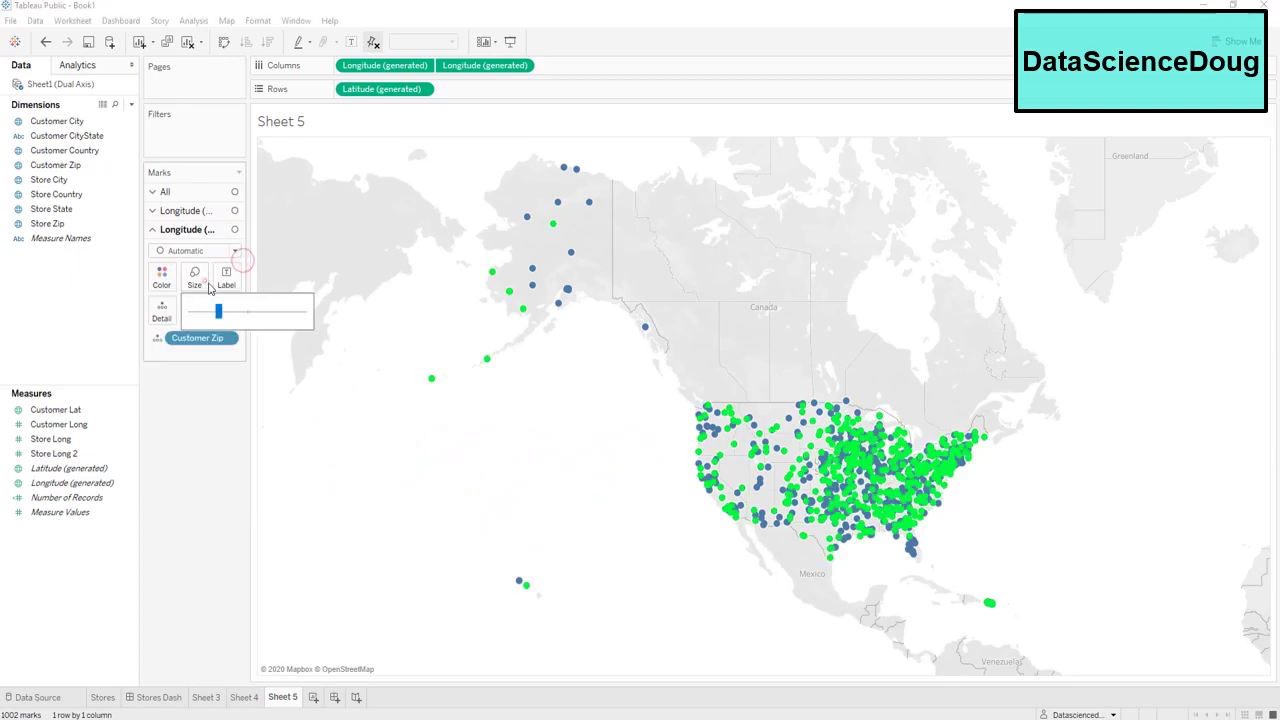
drag(201, 316, 199, 315)
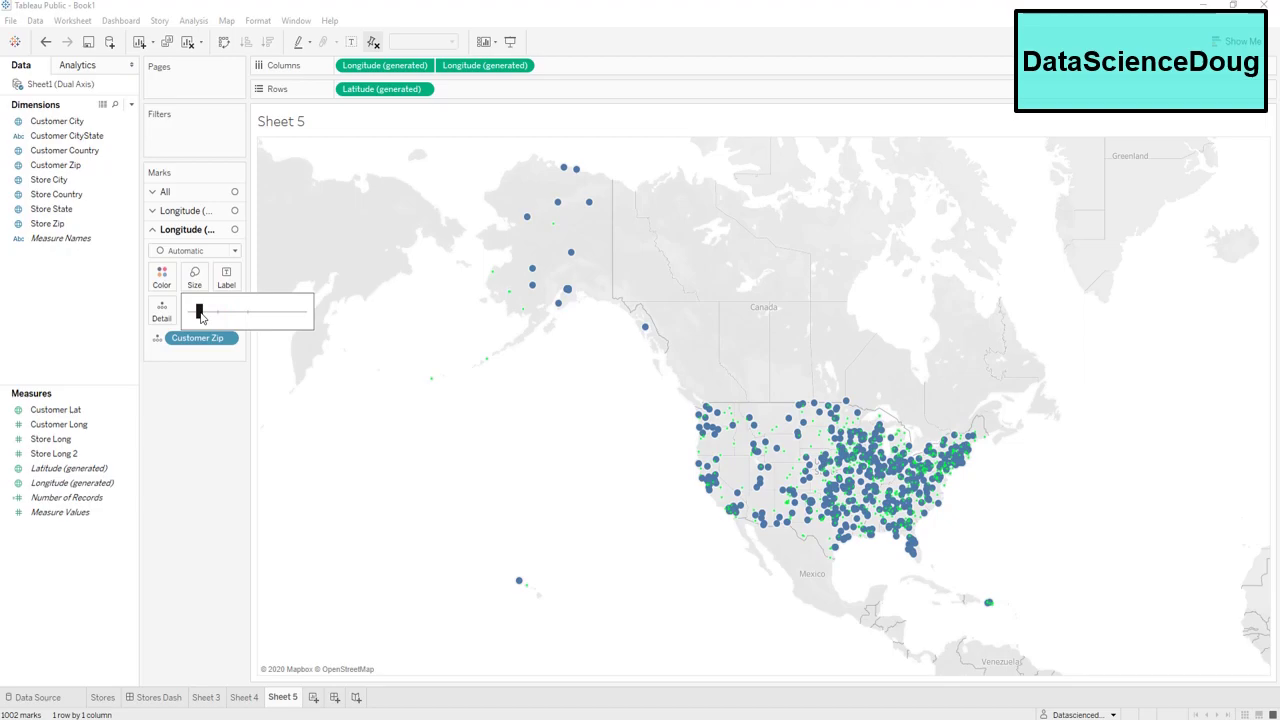
click(182, 210)
click(163, 262)
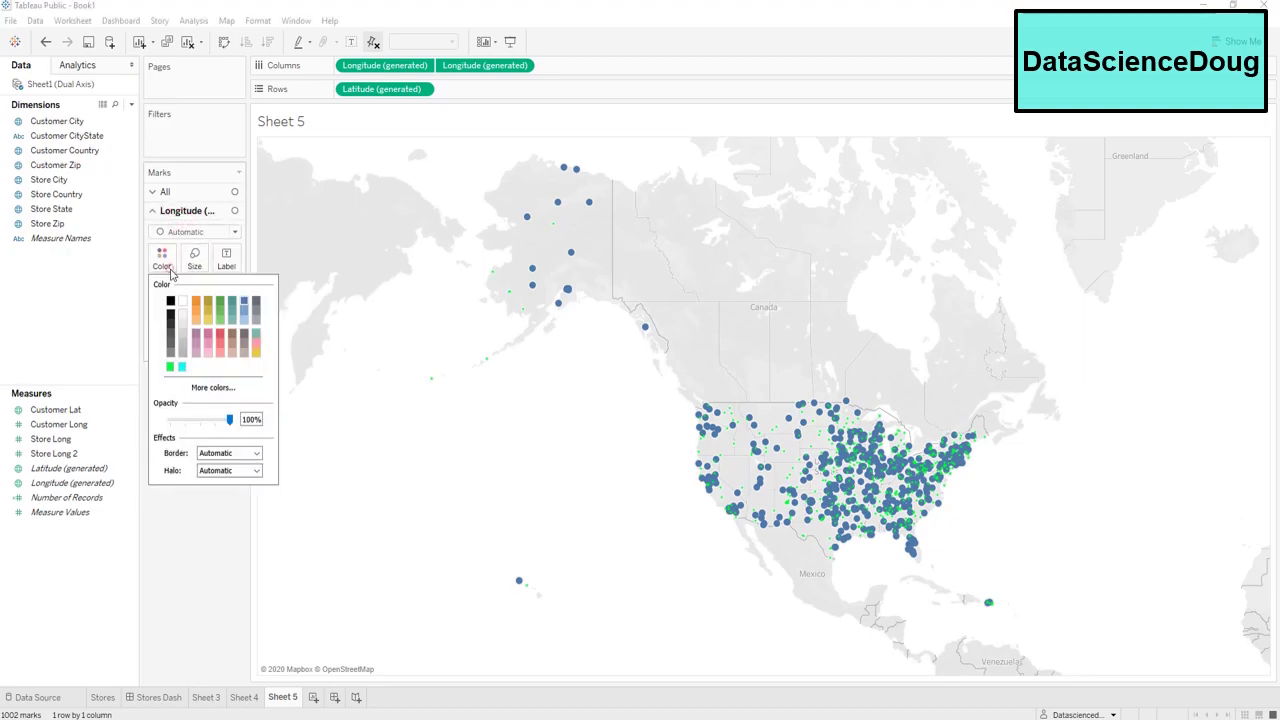
Make the store points larger cyan circles with 52% opacity and black outlines.
click(183, 368)
click(194, 258)
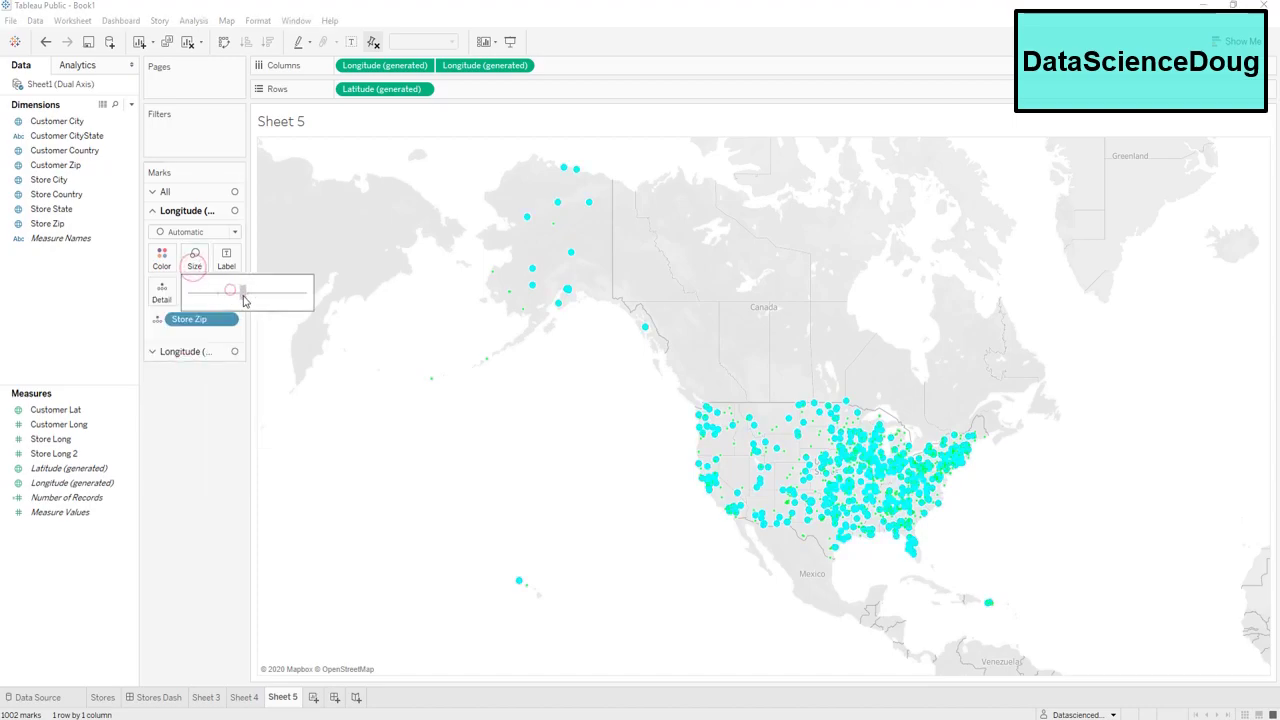
drag(252, 302, 243, 299)
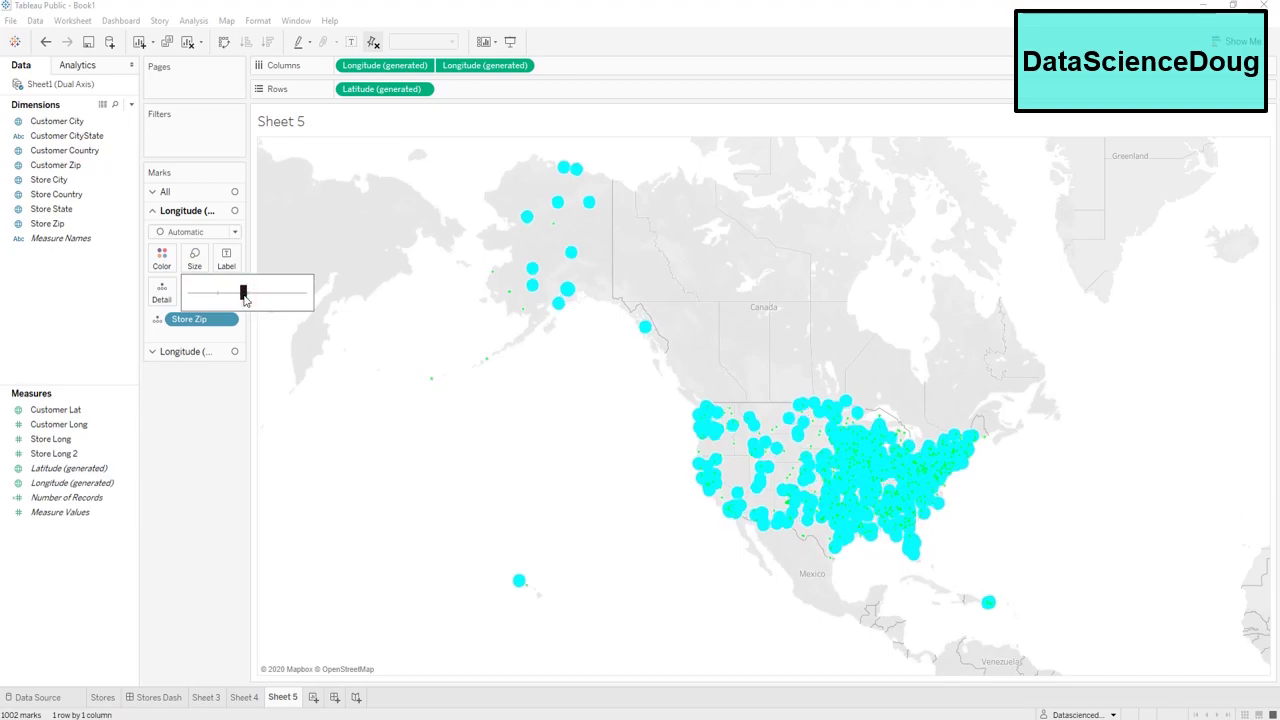
click(175, 266)
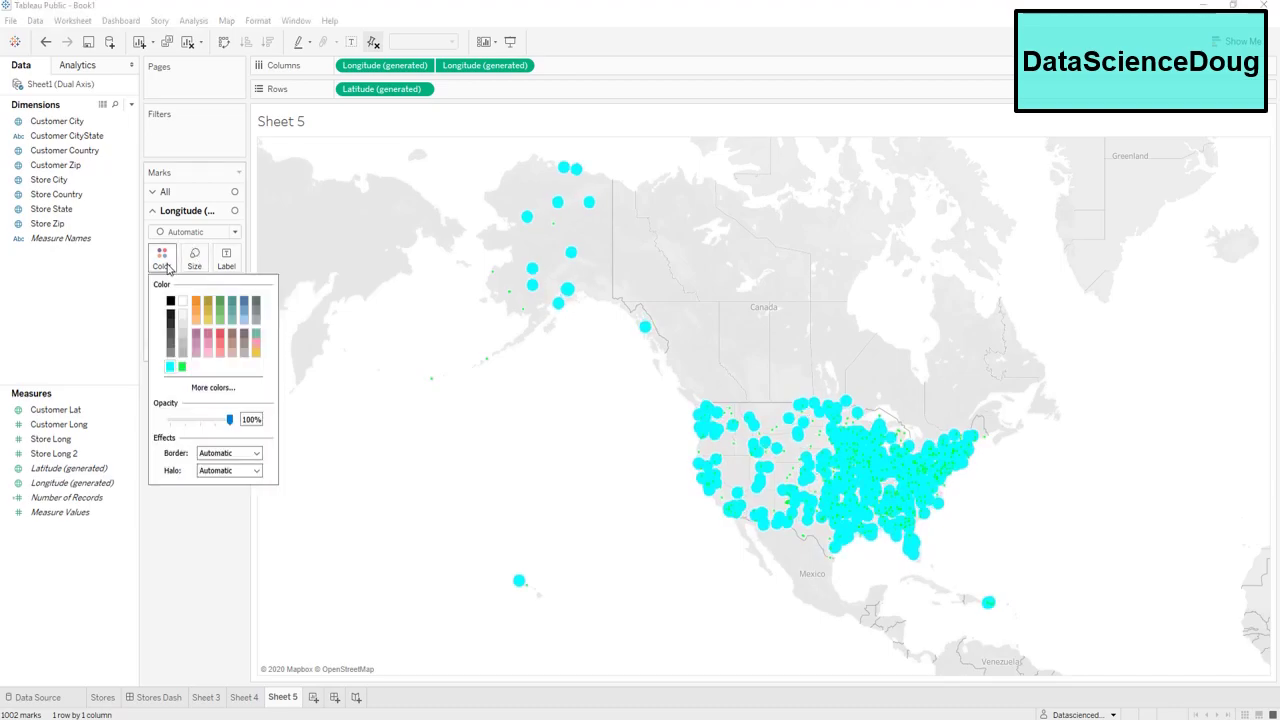
click(192, 258)
click(166, 268)
click(163, 262)
drag(213, 424, 202, 422)
click(221, 454)
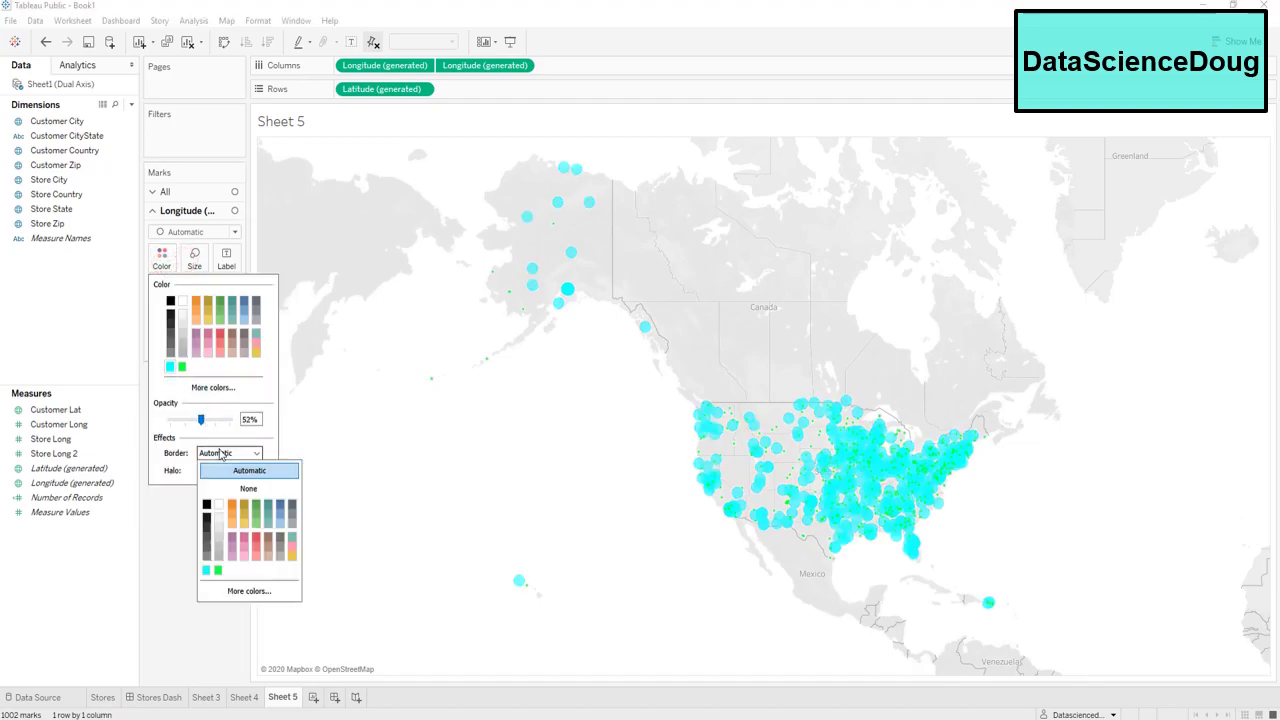
click(206, 504)
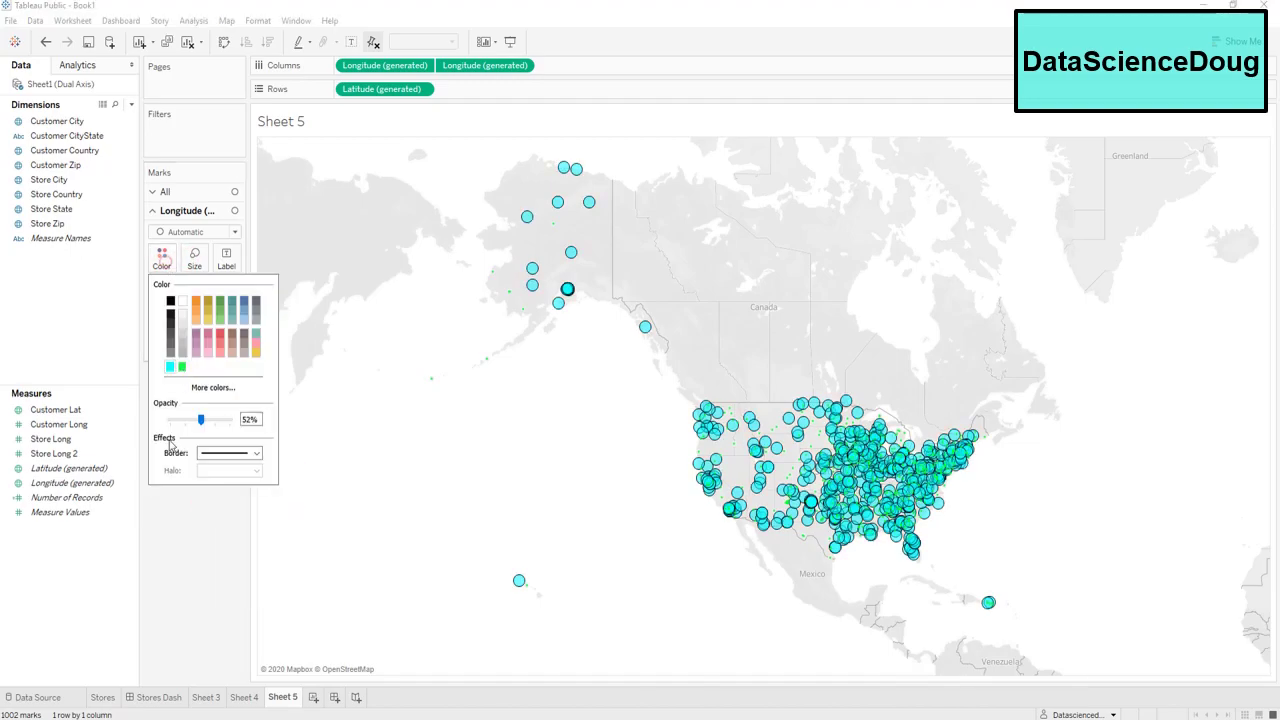
click(170, 272)
Give the green customer points black outlines too.
click(180, 350)
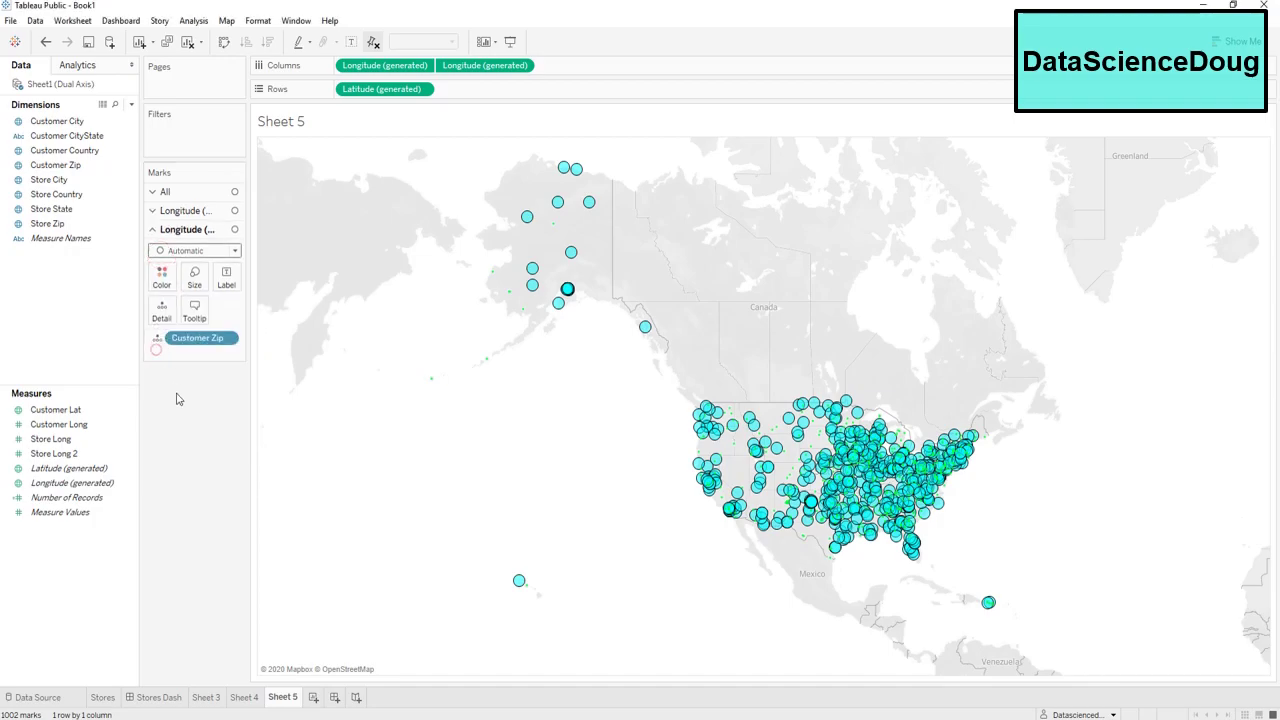
click(161, 277)
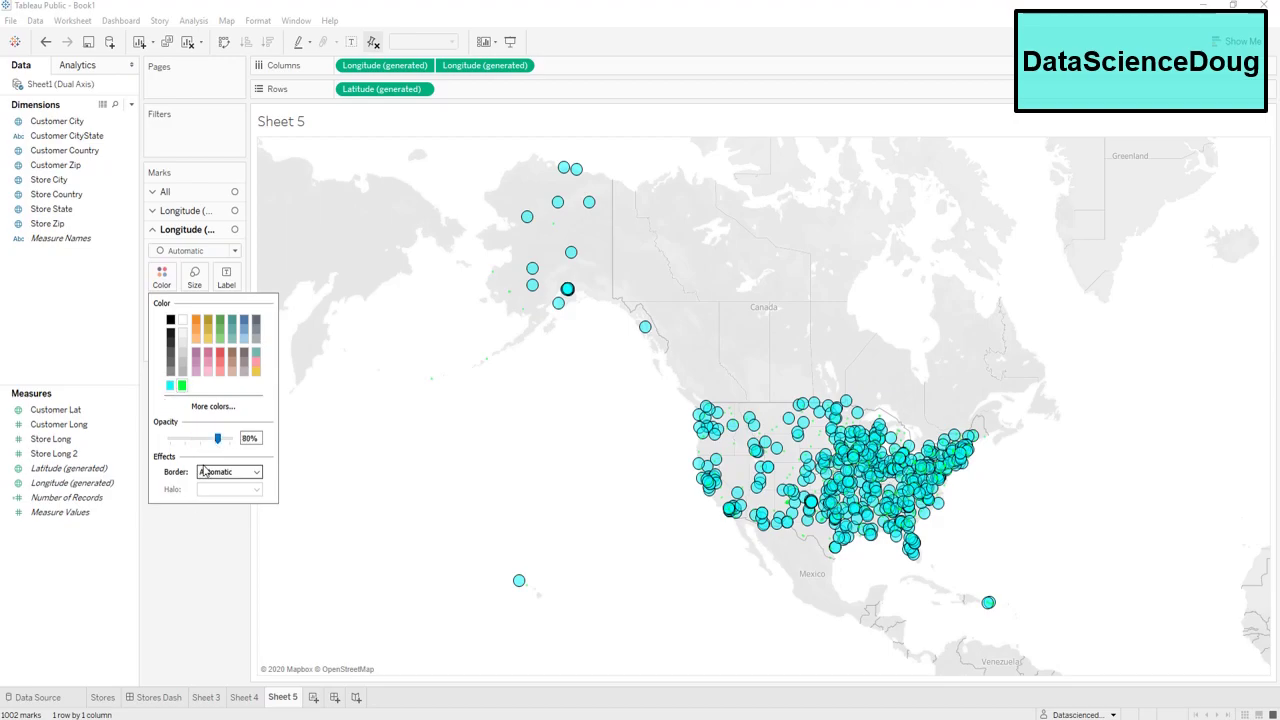
click(203, 471)
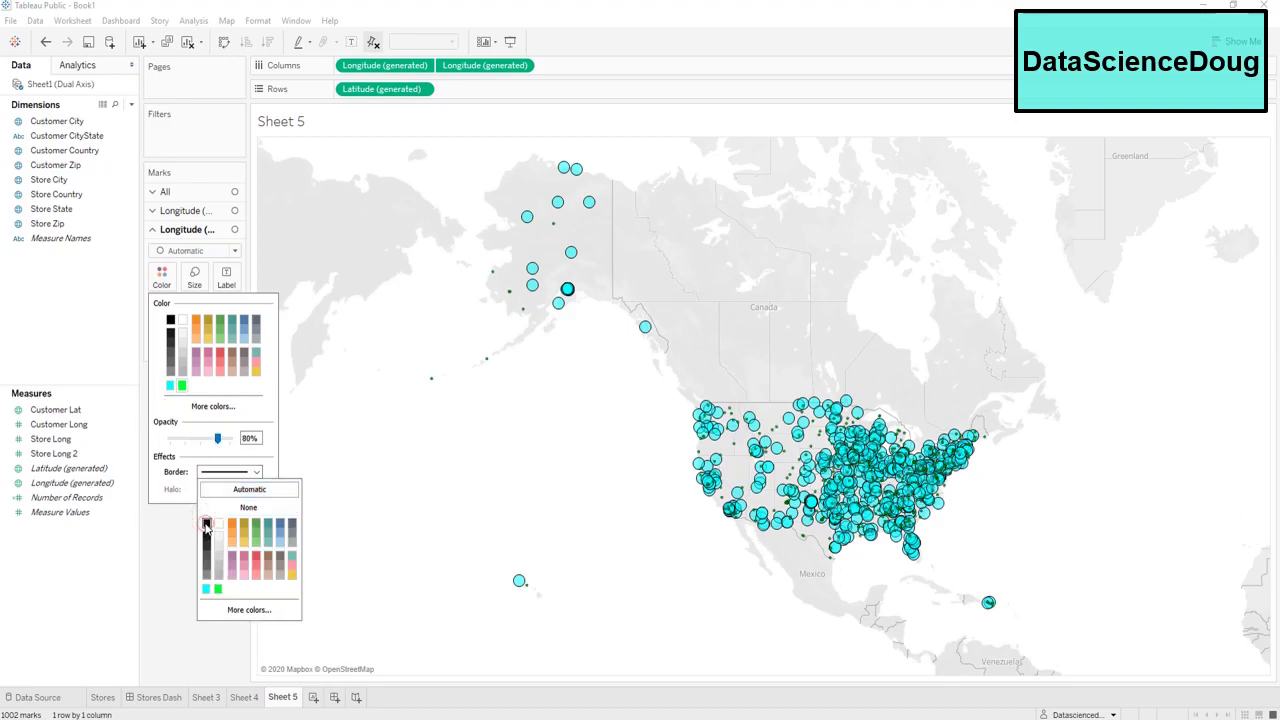
click(206, 523)
click(168, 527)
click(222, 22)
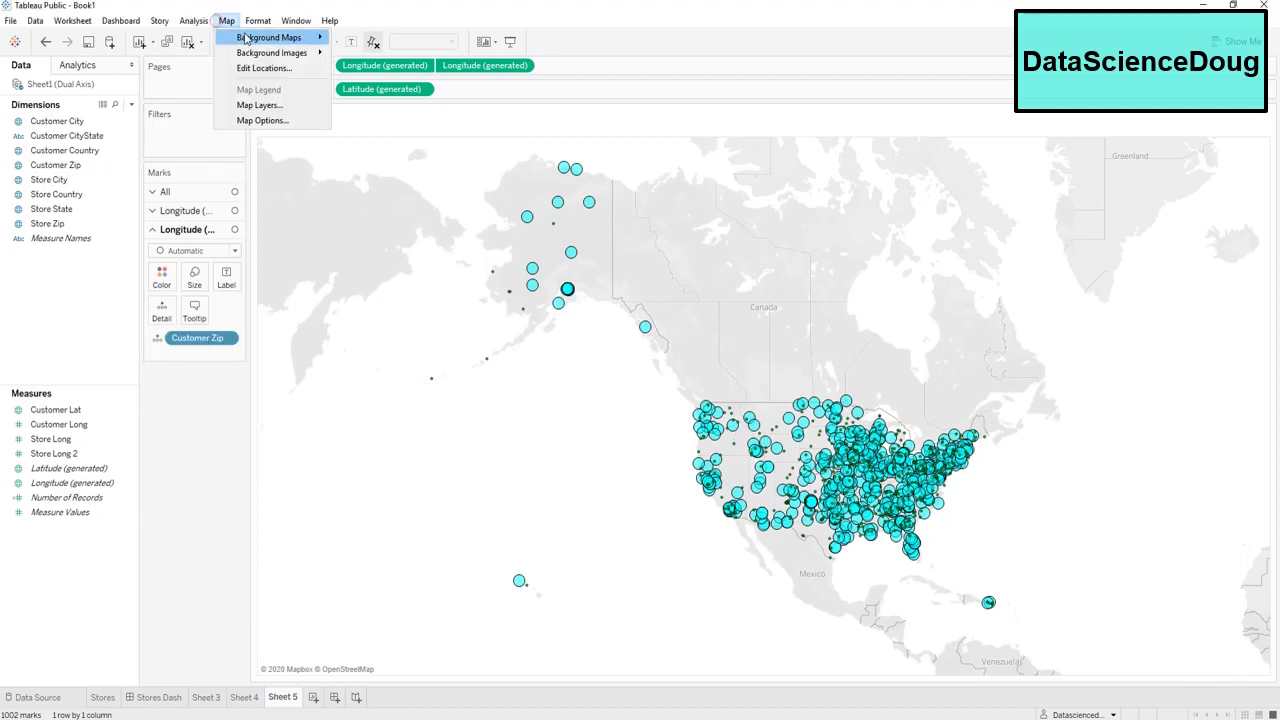
Switch Sheet 5's background map to Dark, then go to the Stores Dash dashboard.
mouse_move(305, 37)
click(358, 70)
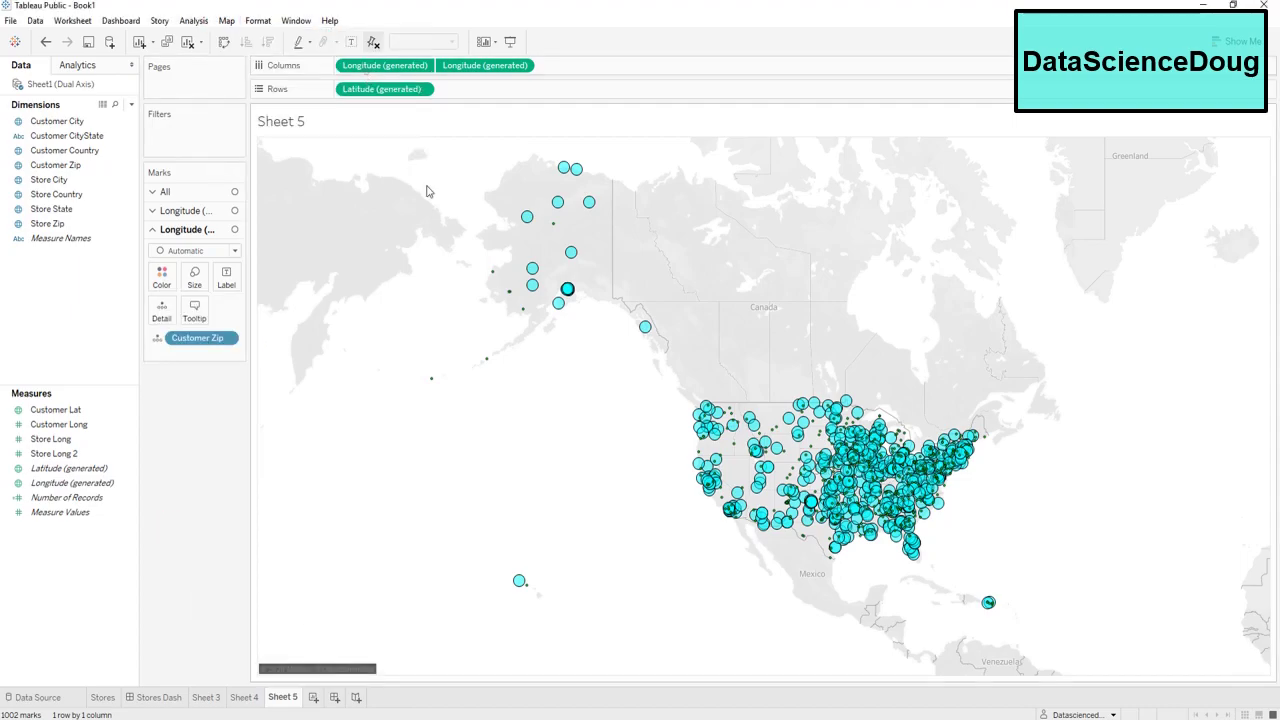
scroll(868, 492, up, 2)
scroll(868, 492, up, 1)
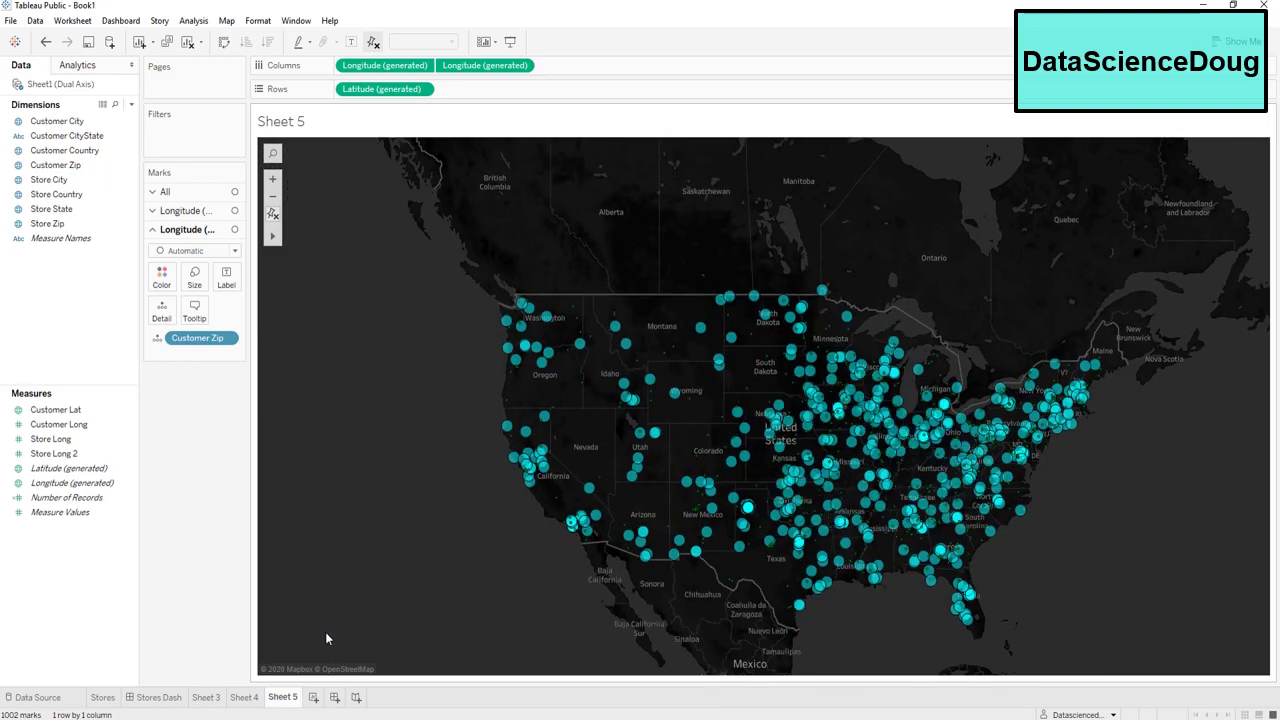
click(147, 698)
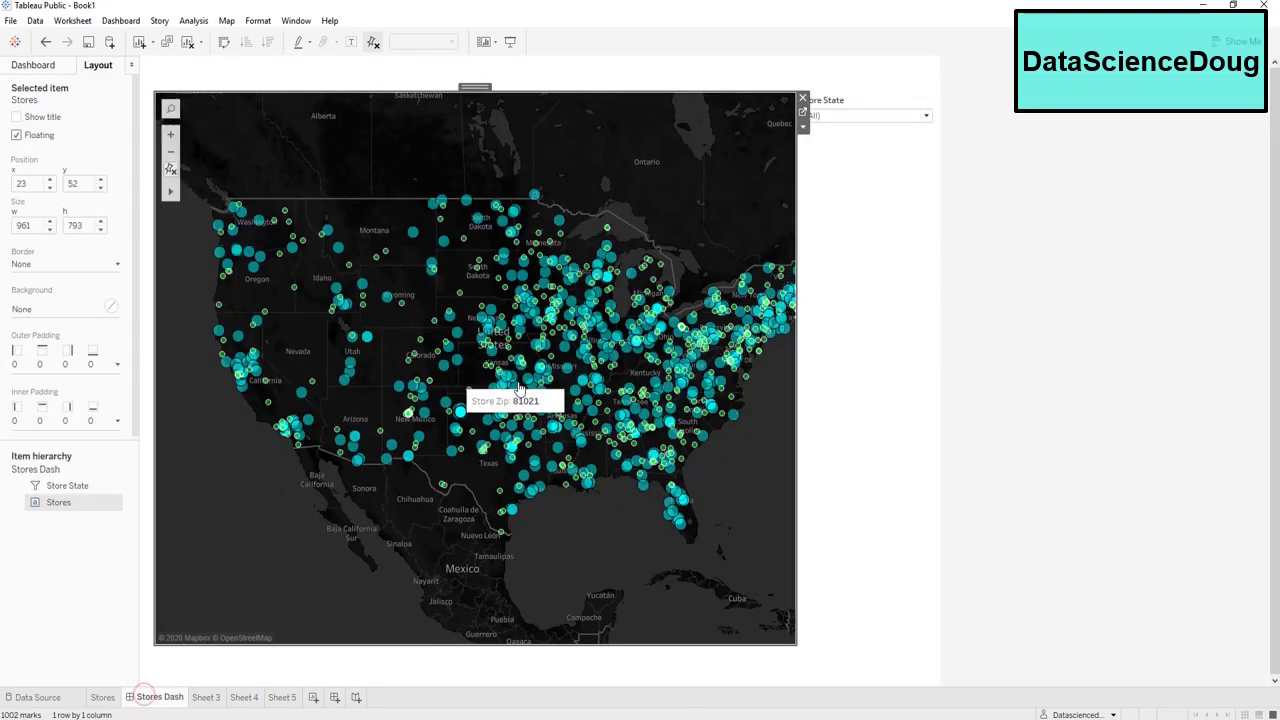
Select the dashboard map and uncheck (All) in the Store State filter so it reads (None).
click(820, 181)
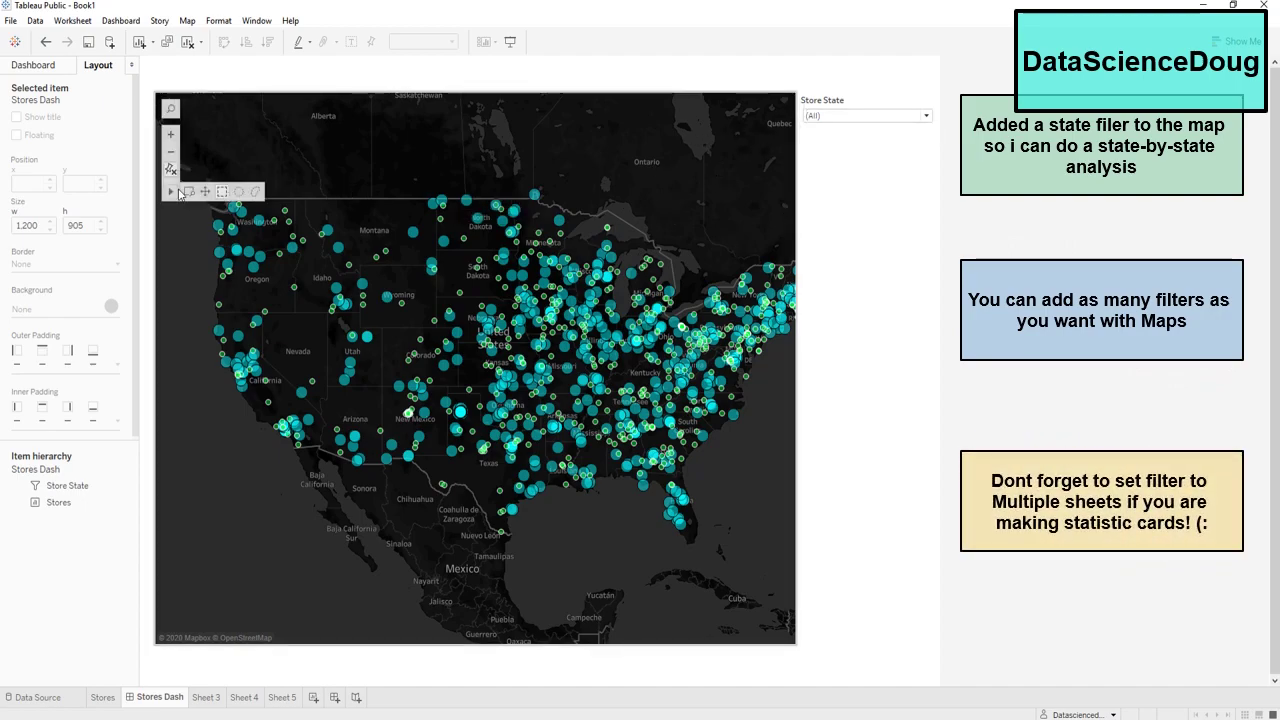
click(193, 195)
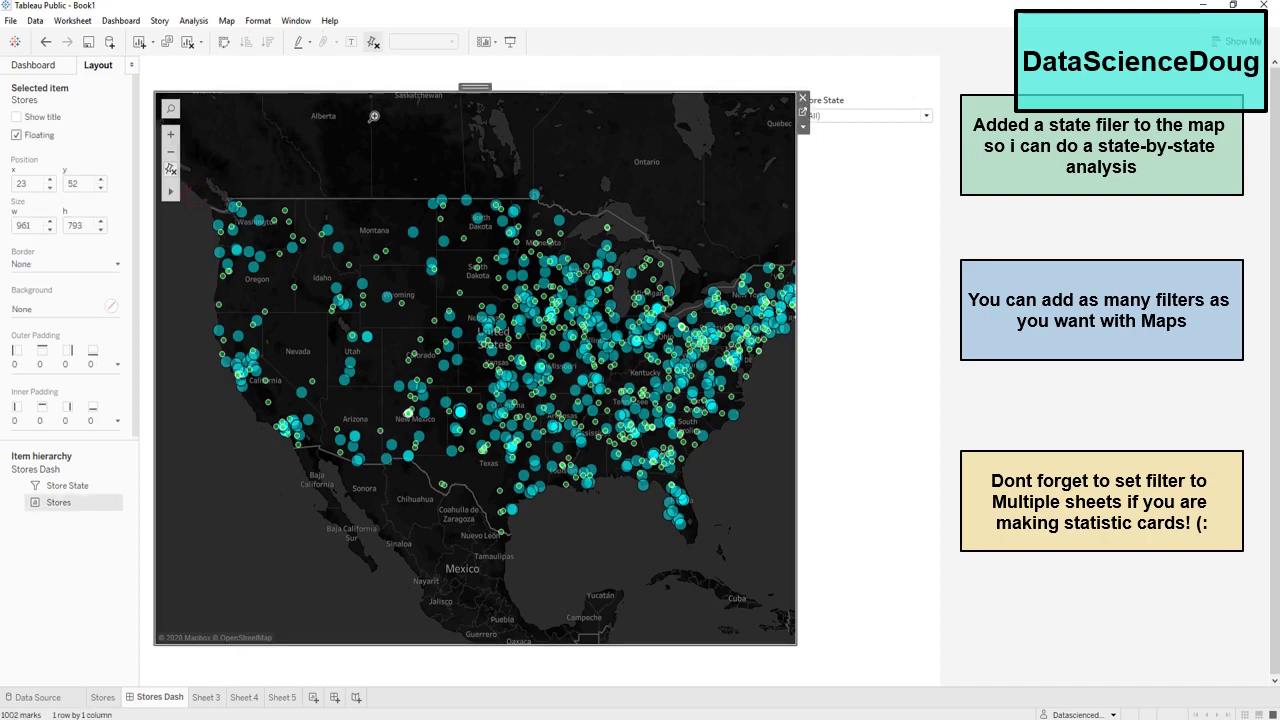
scroll(568, 378, up, 1)
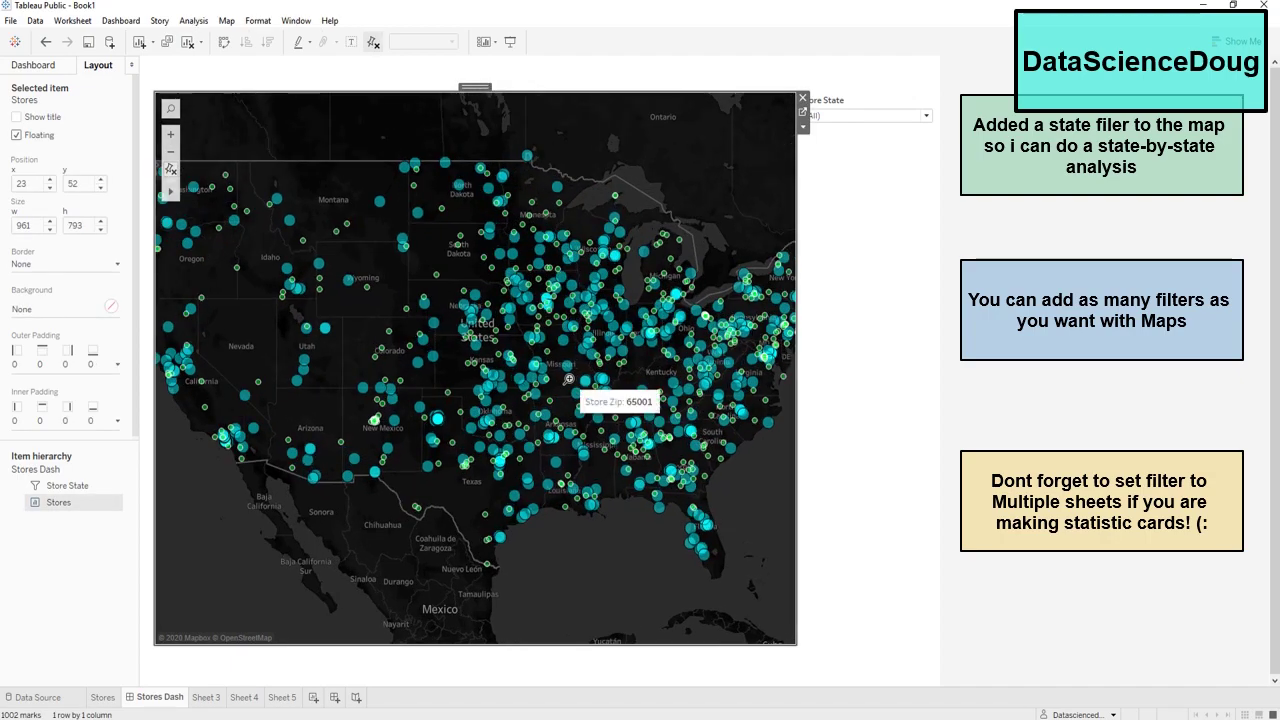
scroll(568, 378, up, 1)
scroll(568, 378, down, 2)
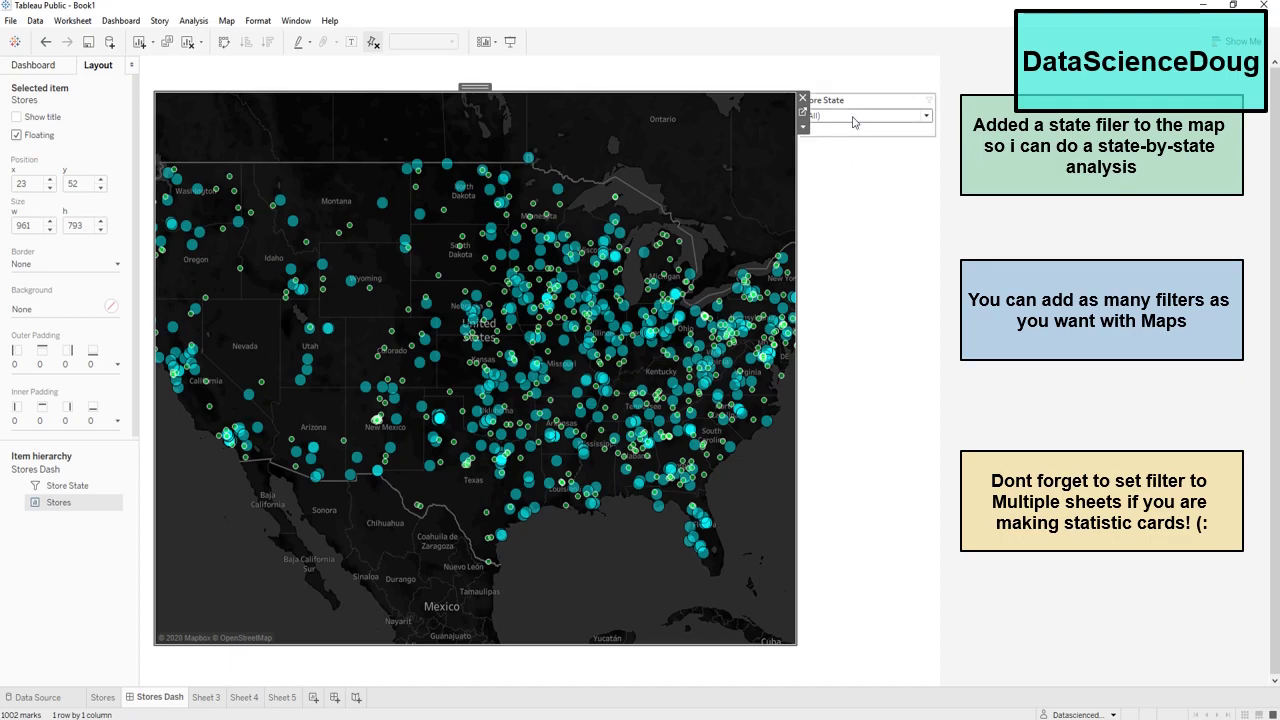
click(926, 115)
click(813, 146)
scroll(848, 320, down, 6)
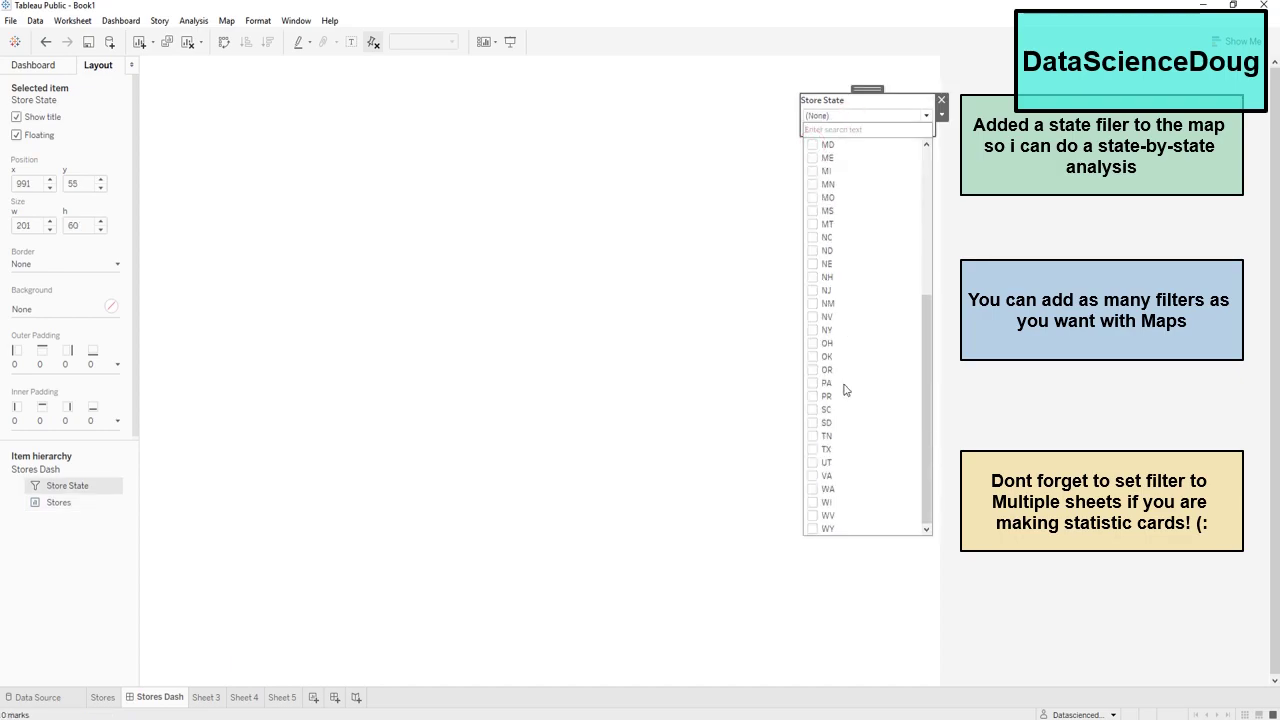
Filter Store State to TX only and pan the map to bring Texas into view.
click(814, 448)
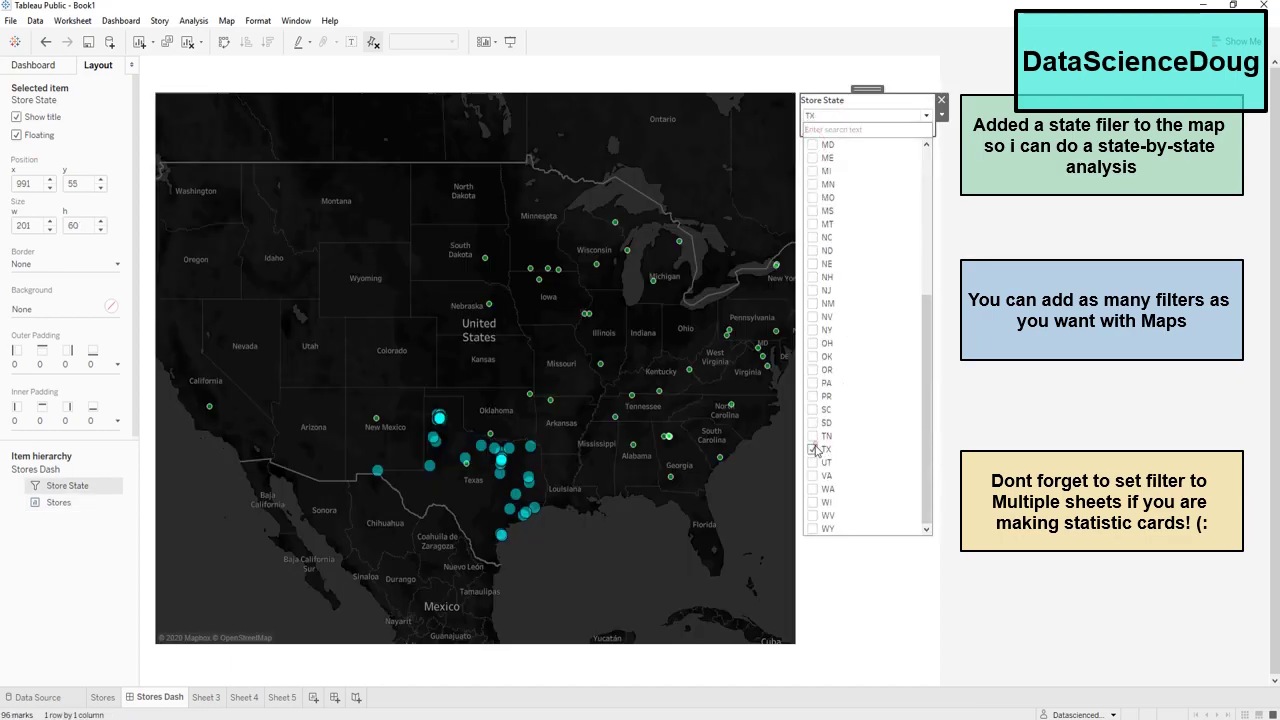
scroll(578, 458, up, 5)
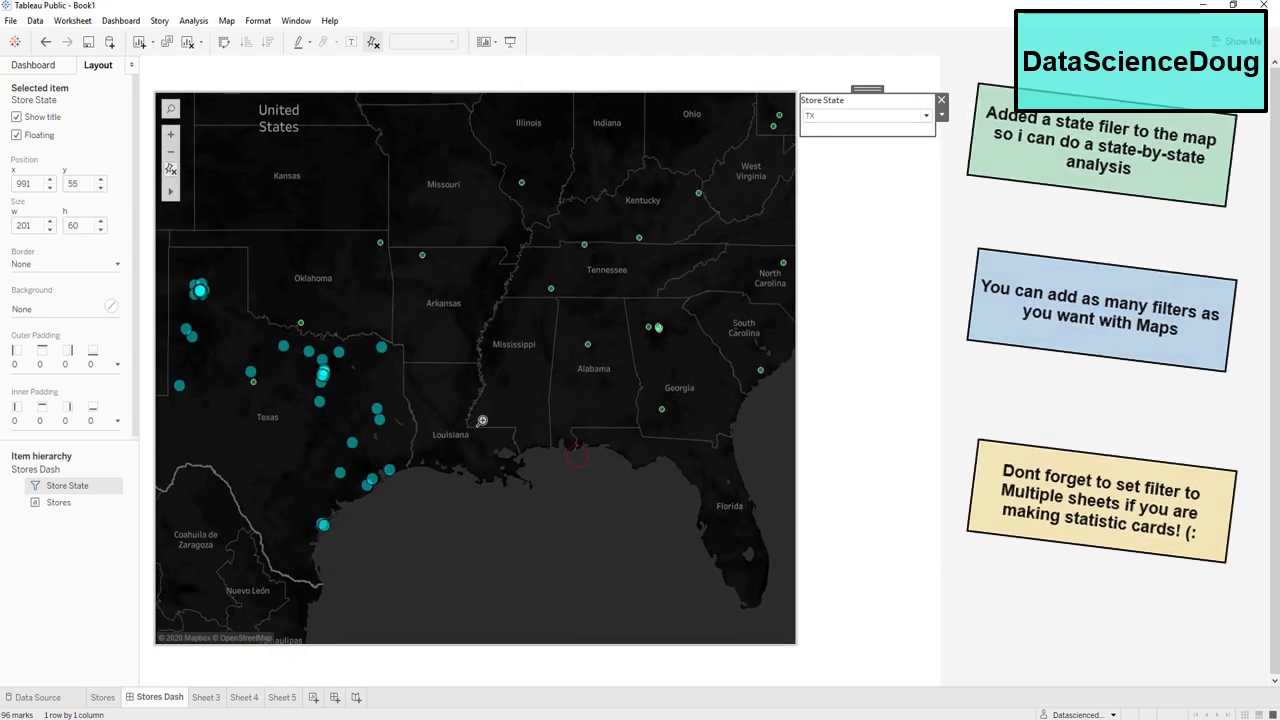
click(433, 375)
scroll(457, 363, up, 3)
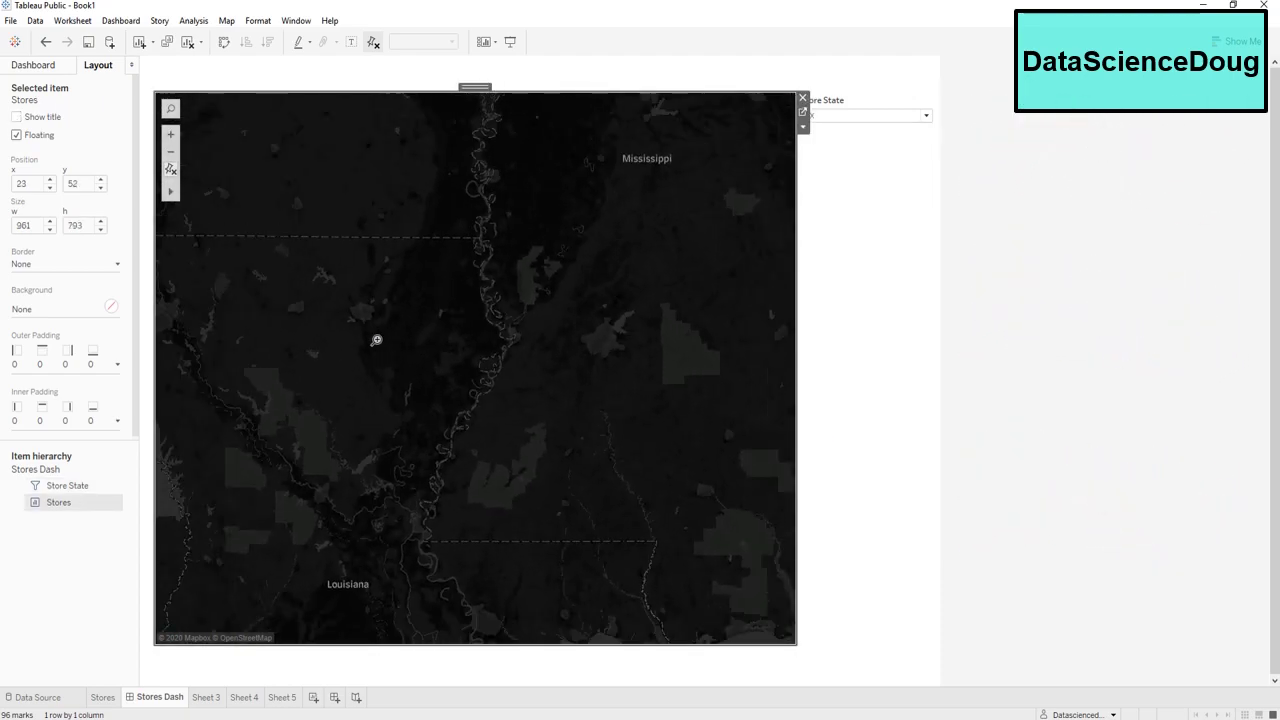
scroll(372, 337, down, 2)
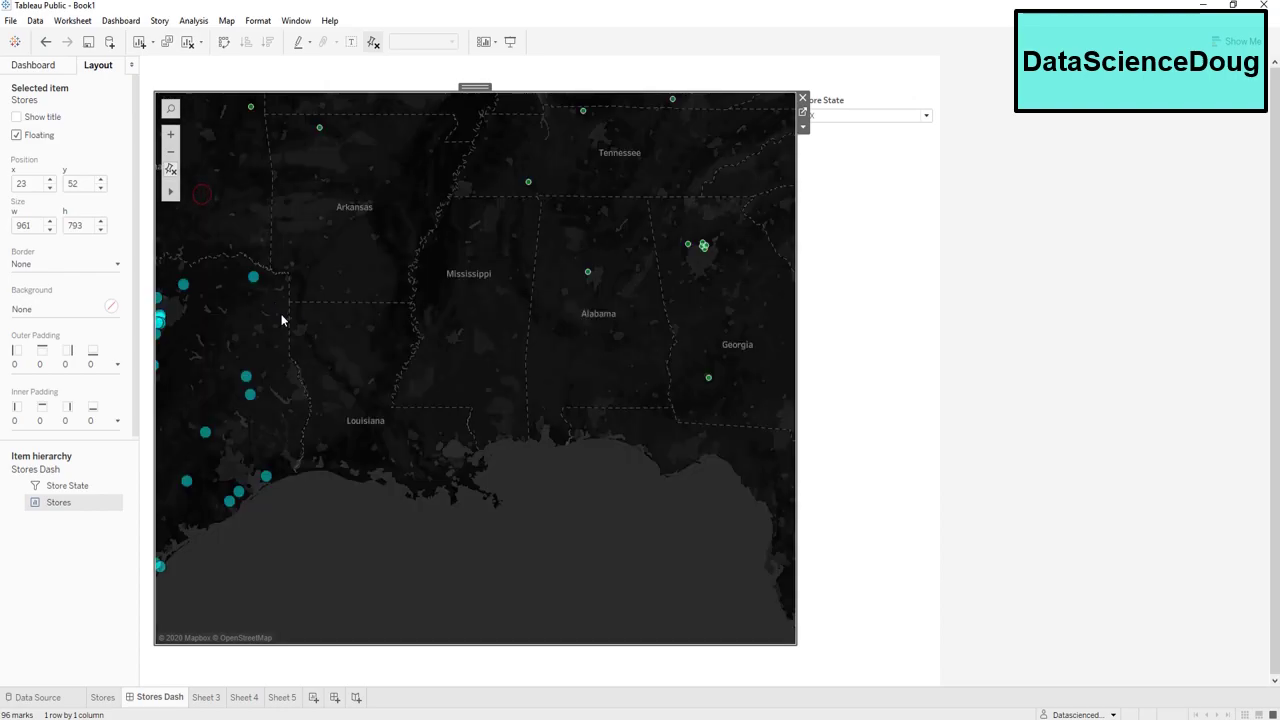
drag(280, 318, 623, 246)
scroll(540, 266, down, 3)
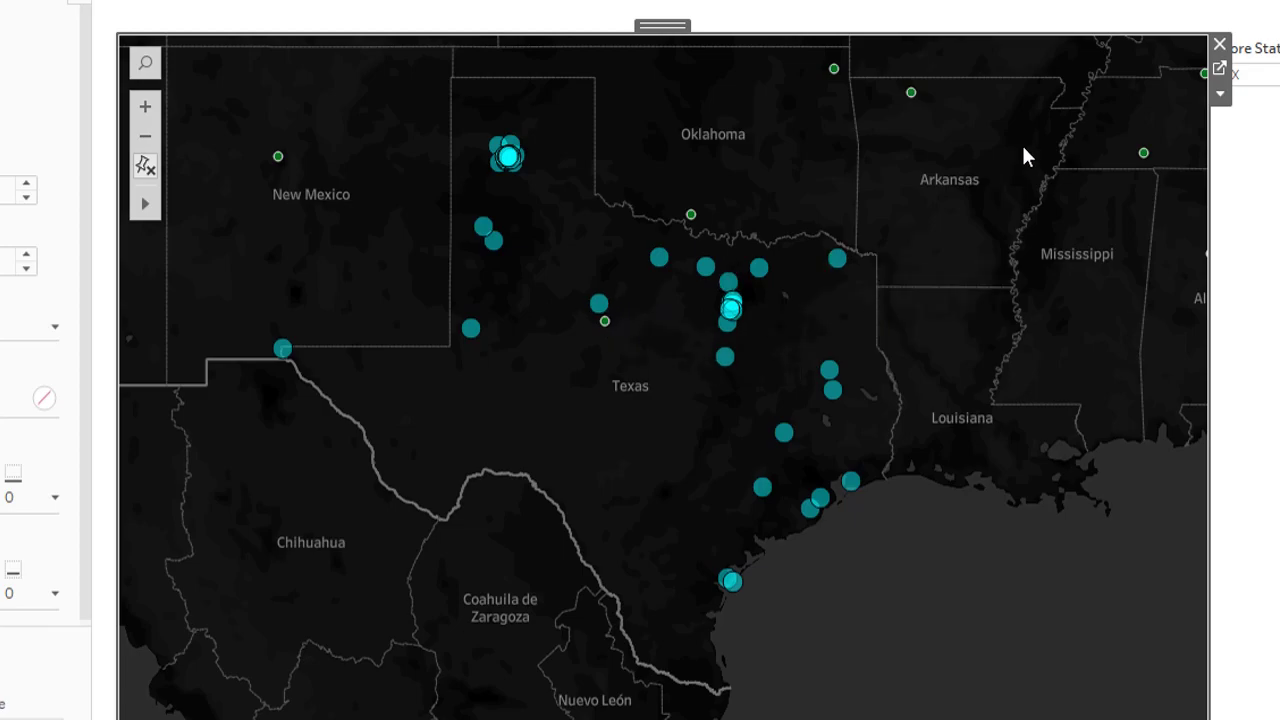
Set the Store State filter back to (All) states.
click(1248, 74)
click(1237, 125)
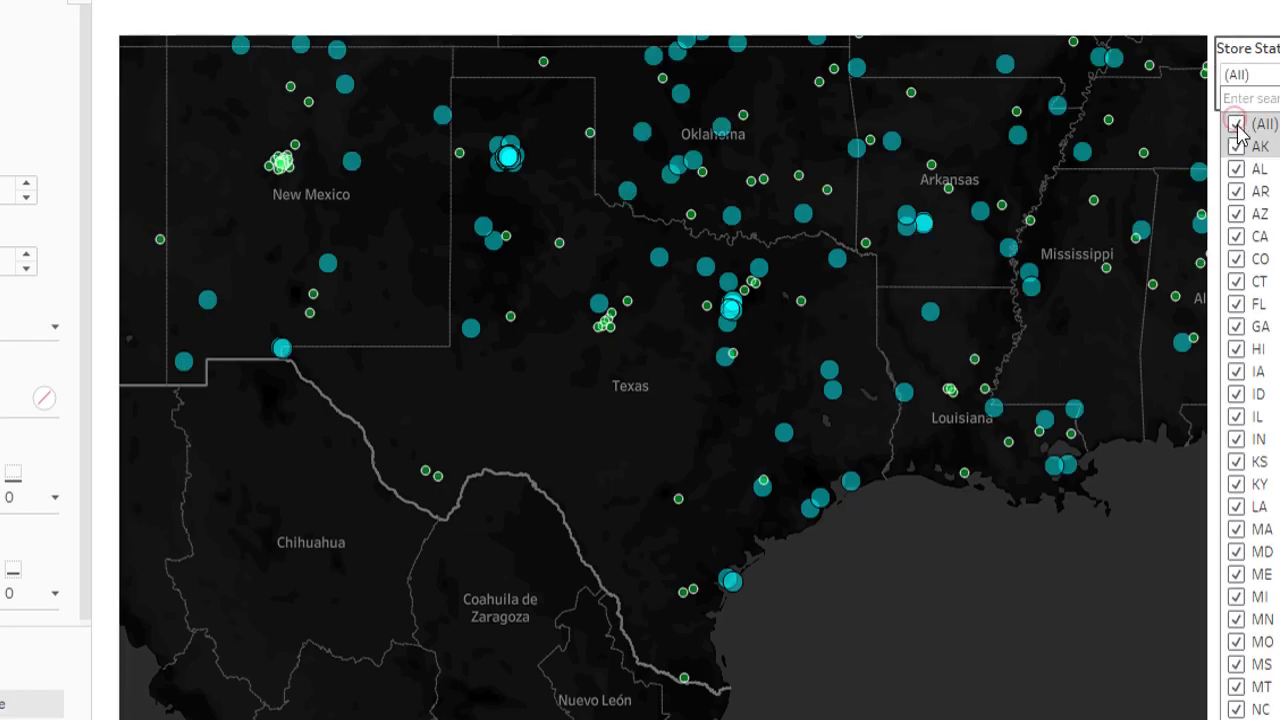
click(595, 410)
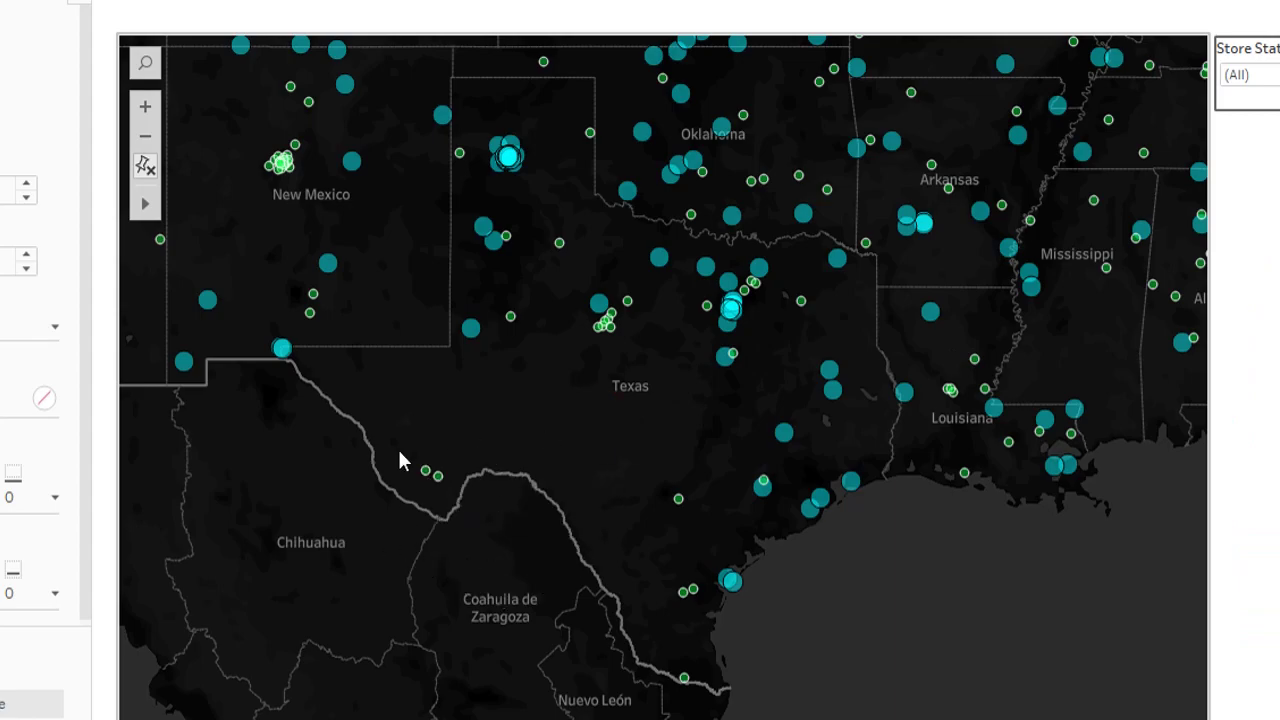
Rectangle-select map points: two near the border, one in south Texas, then all points.
mouse_move(156, 203)
click(227, 206)
drag(386, 360, 556, 565)
click(533, 520)
drag(605, 530, 686, 486)
mouse_move(551, 380)
mouse_down()
mouse_move(628, 594)
mouse_move(551, 374)
mouse_up()
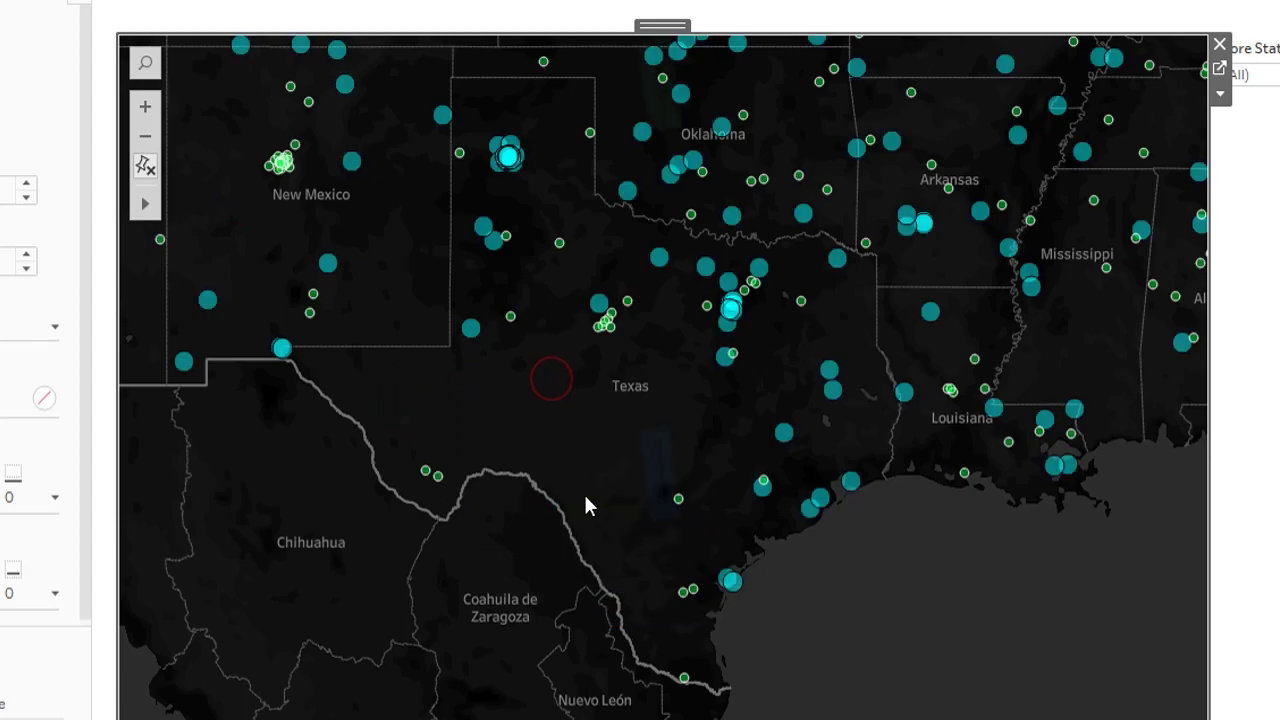